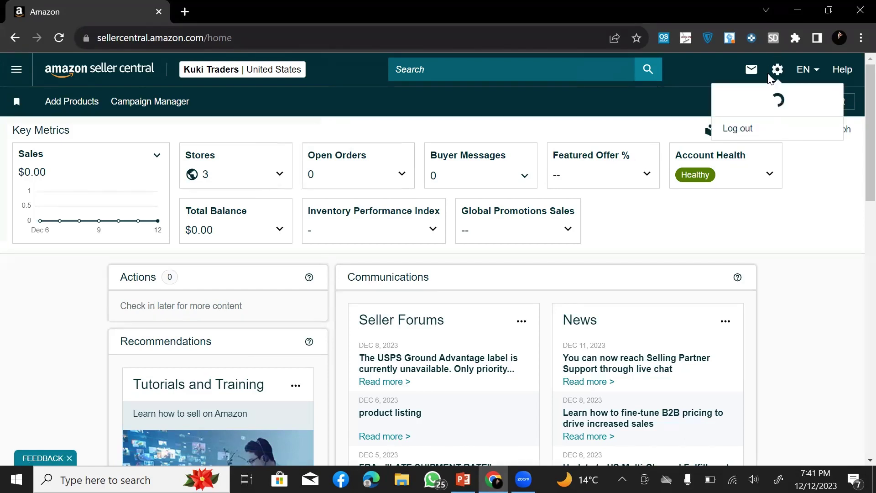
- Open the User Permissions page from Settings and scroll down to Current Users
mouse_move(778, 77)
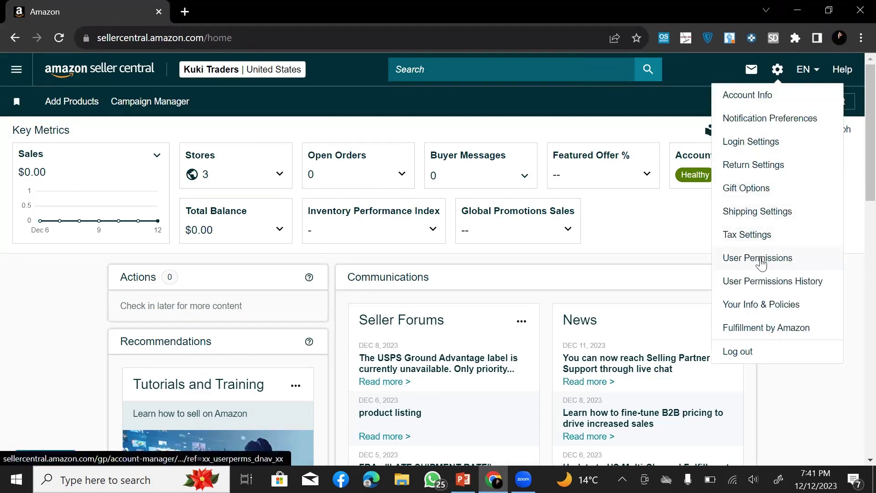
left_click(759, 259)
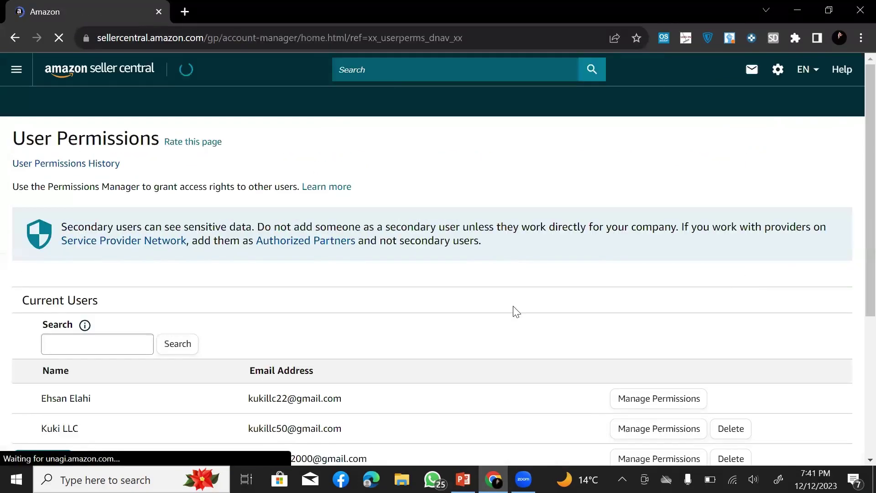
scroll(45, 194, "down", 5)
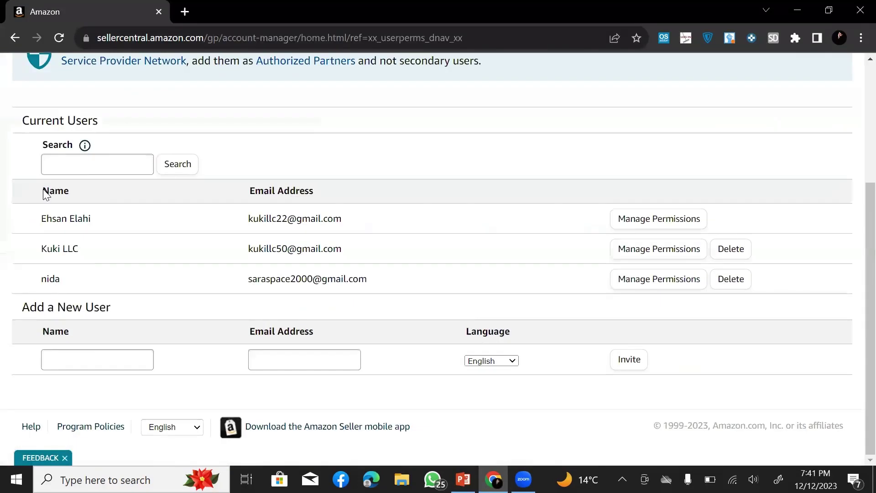
- Highlight the Current Users heading and each of the three listed user names
left_click_drag(21, 120, 156, 125)
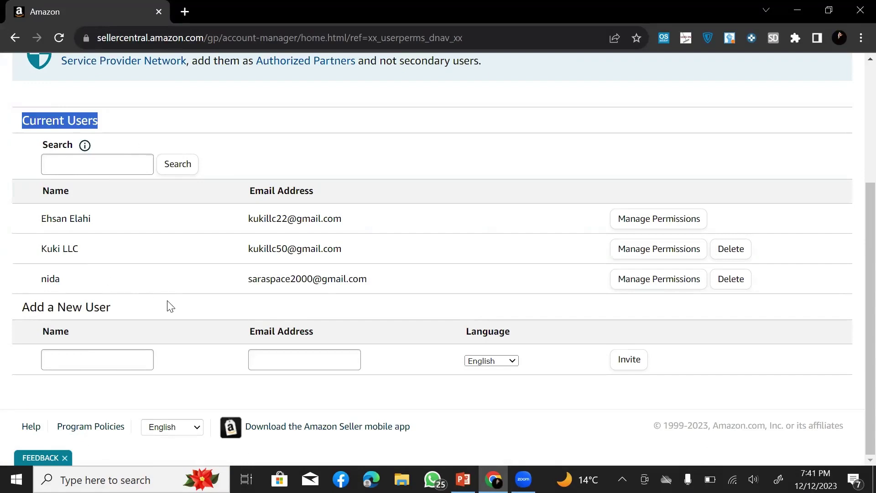
left_click(134, 221)
left_click_drag(134, 220, 120, 249)
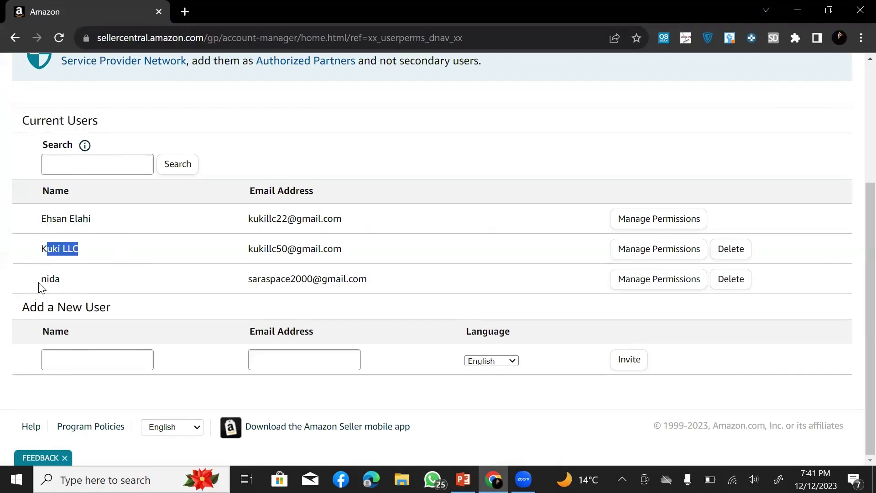
left_click_drag(47, 279, 124, 277)
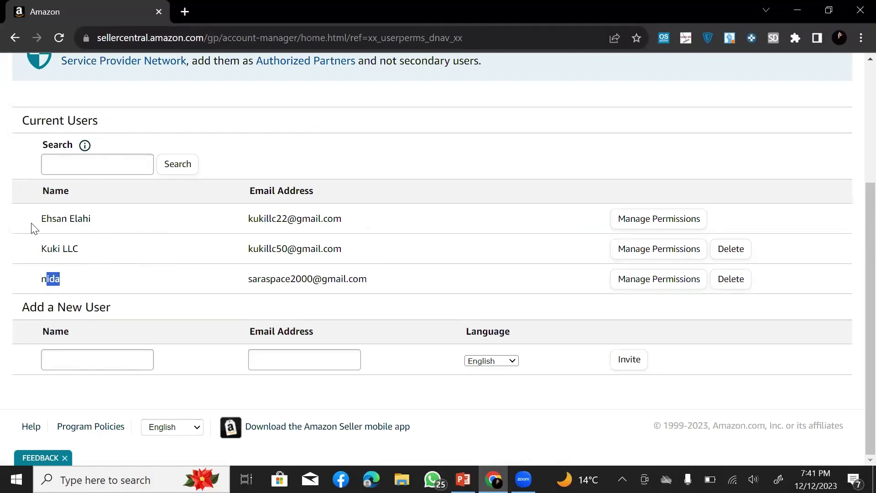
left_click_drag(47, 219, 143, 216)
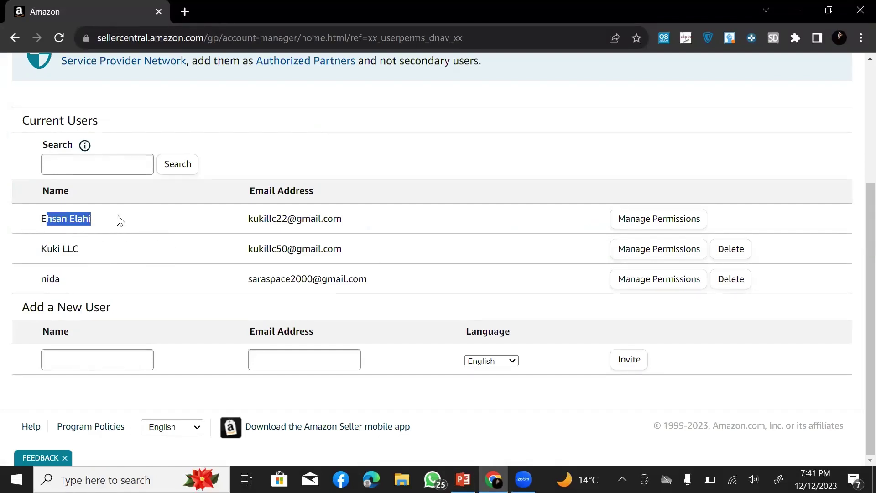
left_click(39, 227)
left_click_drag(39, 219, 150, 219)
- Enter the new user's name and Gmail address in the Add a New User form, correcting a typo
left_click(89, 363)
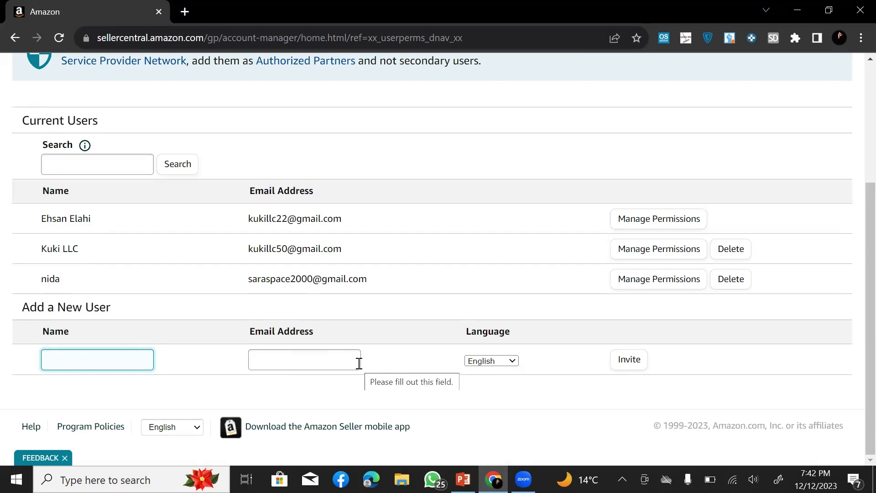
type("ashl")
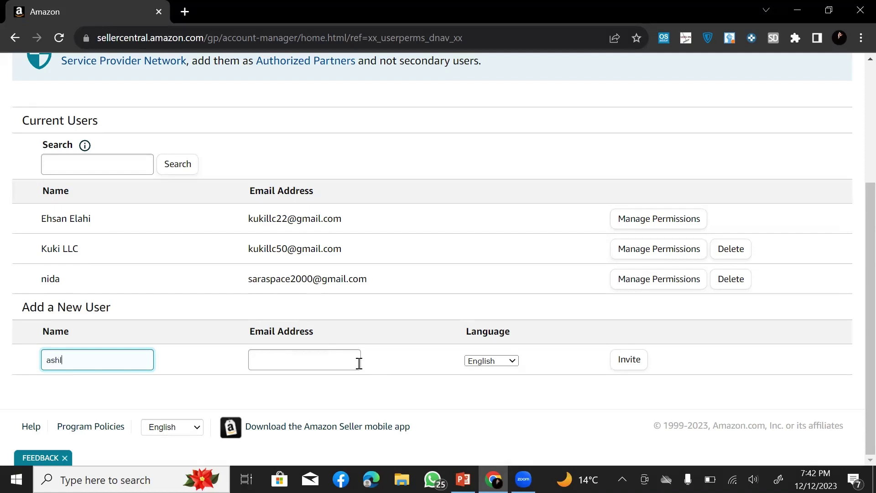
type("ey")
left_click(358, 363)
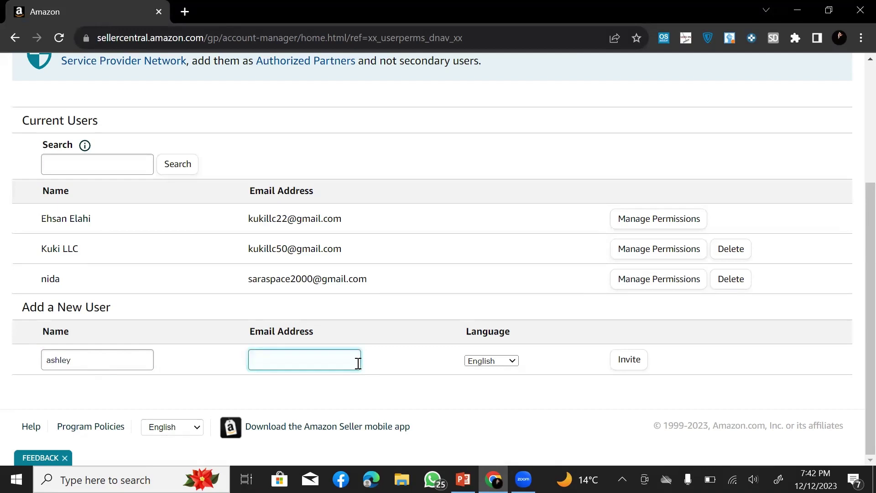
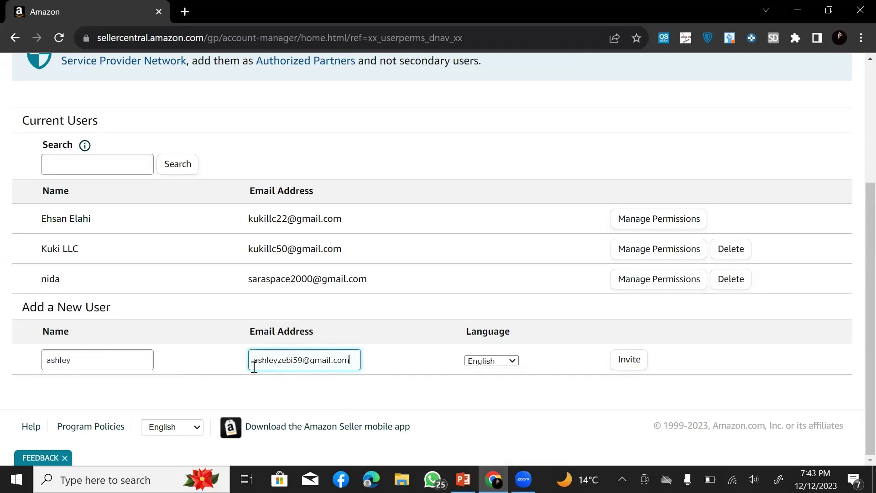
left_click_drag(253, 365, 356, 358)
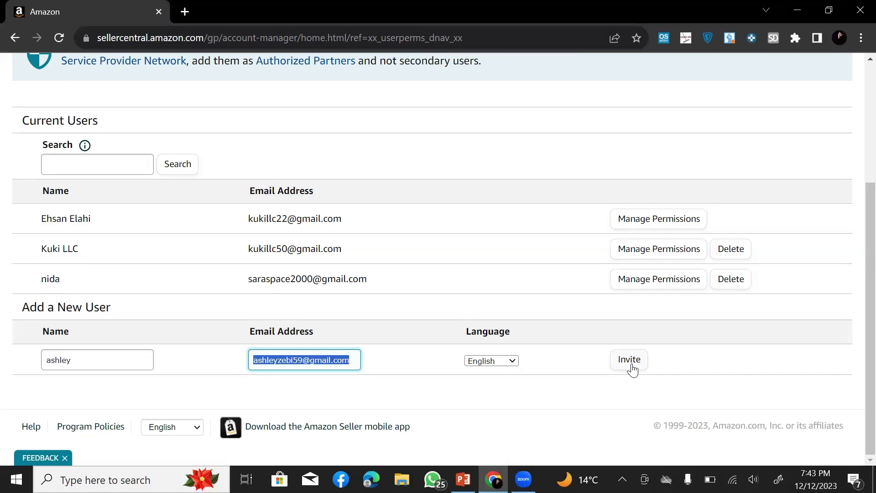
- Invite the new user and highlight the 'Your invitation has been sent' confirmation
left_click(415, 370)
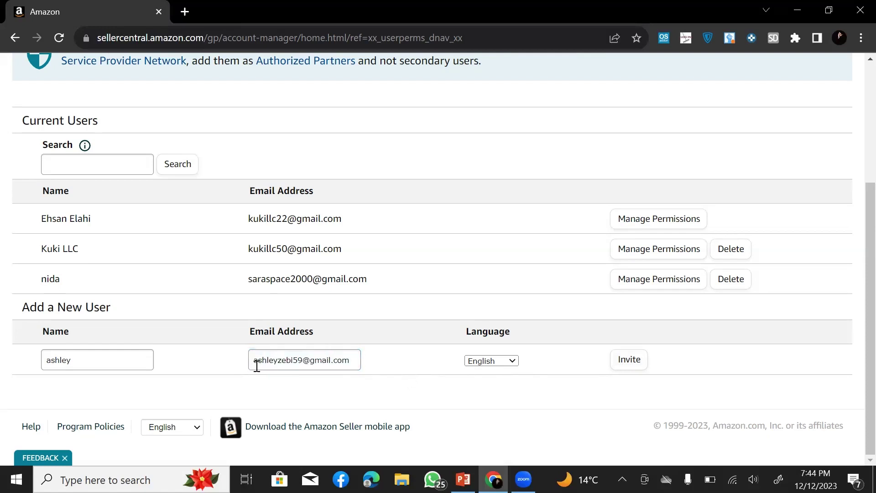
left_click(630, 359)
left_click(630, 361)
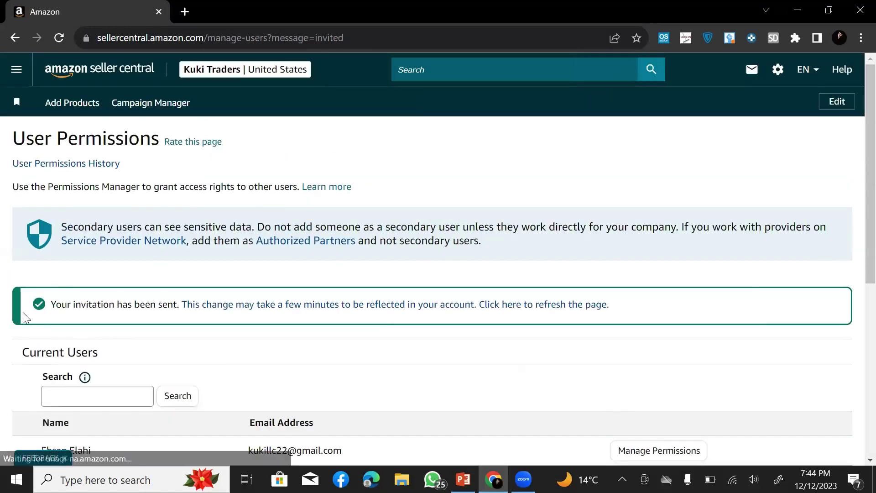
left_click_drag(98, 304, 611, 314)
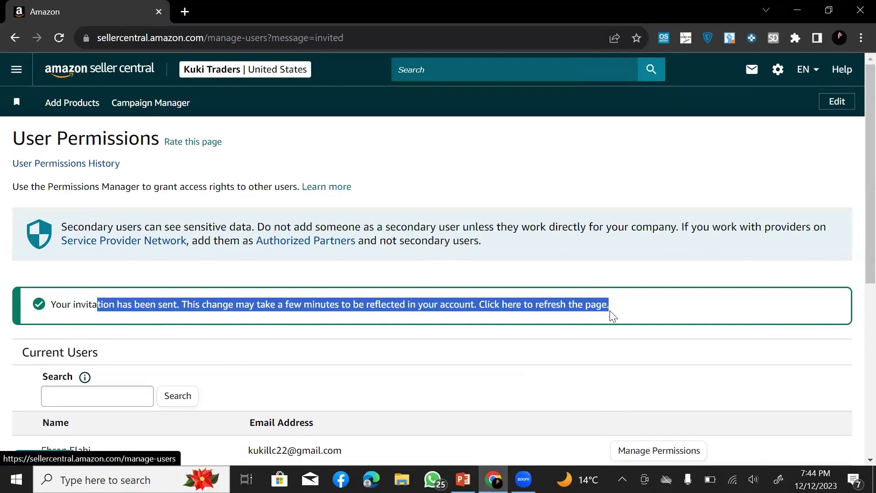
scroll(361, 348, "down", 5)
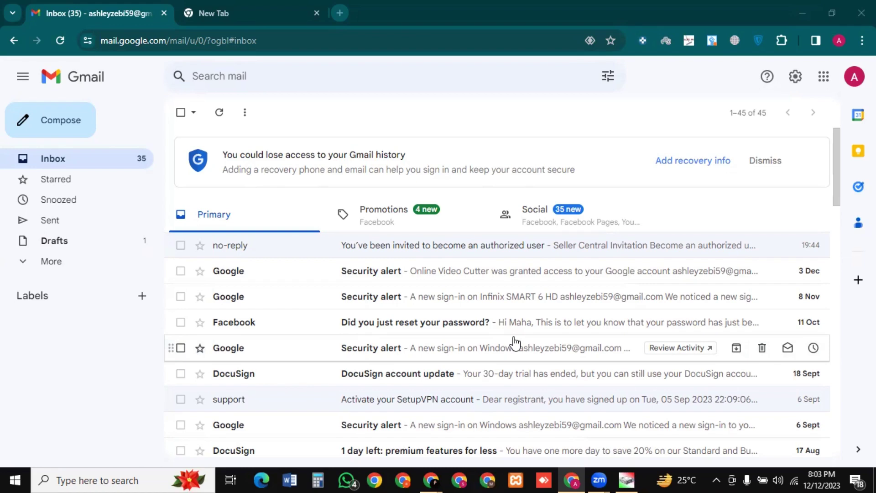
- Open the 'You've been invited to become an authorized user' email and follow its invitation link
left_click(475, 248)
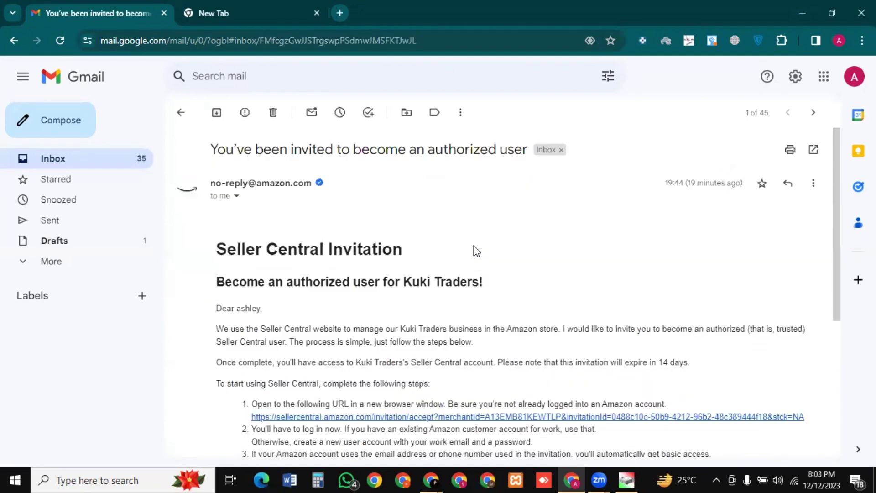
scroll(473, 293, "down", 3)
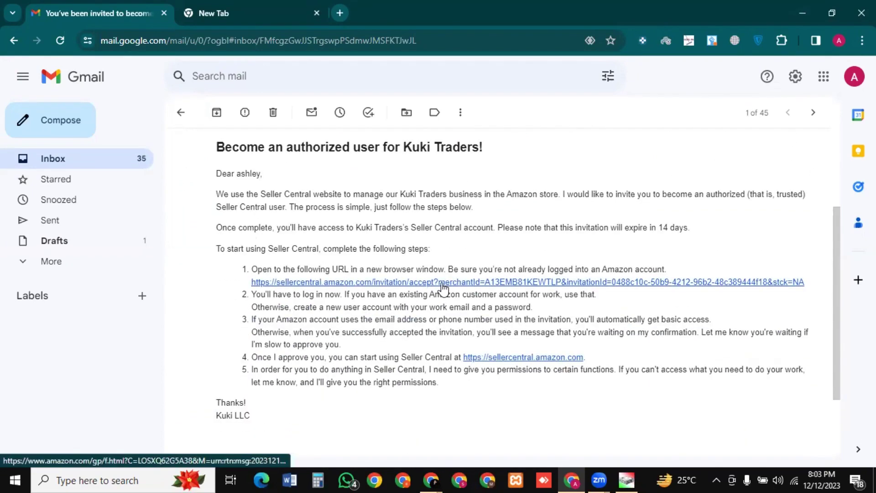
left_click(441, 286)
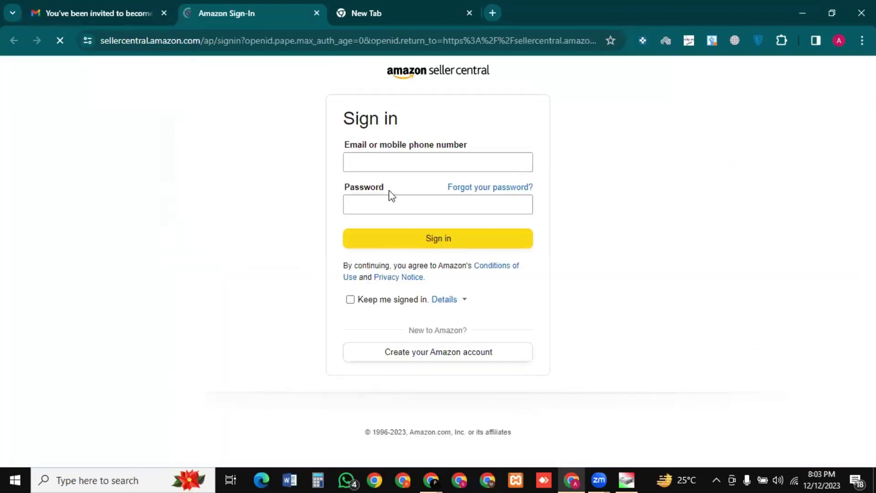
- Fill the suggested e-mail and a password on the sign-in page, then choose 'Create your Amazon account'
left_click(369, 160)
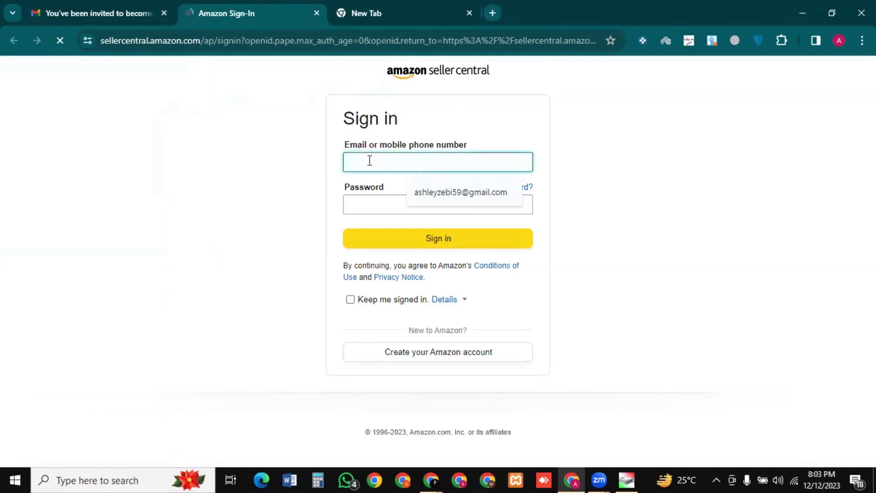
left_click(424, 194)
left_click(397, 205)
type("••")
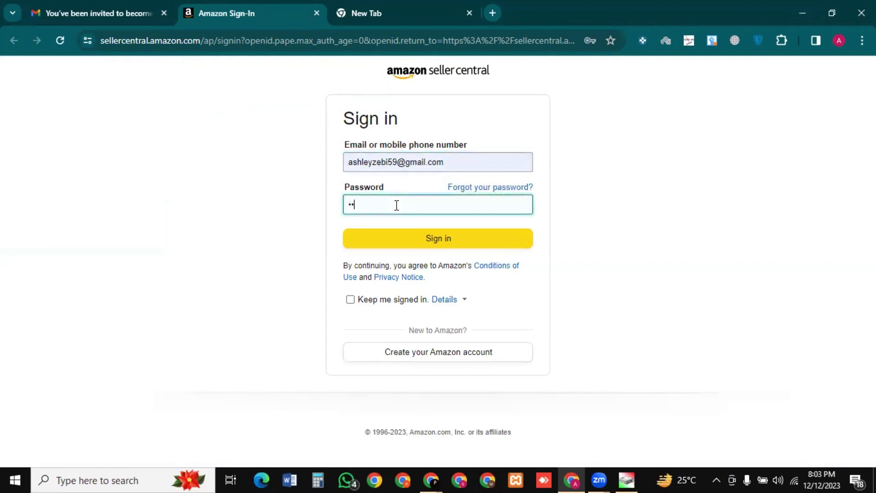
type("••••••")
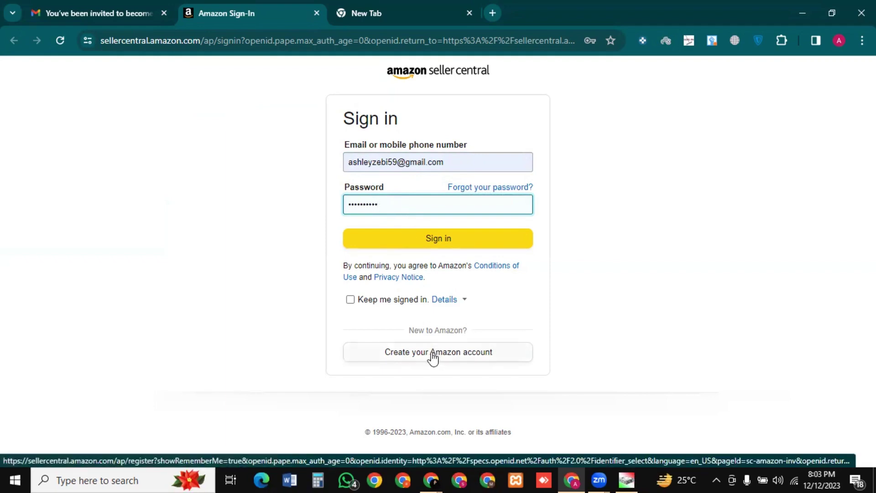
left_click(432, 357)
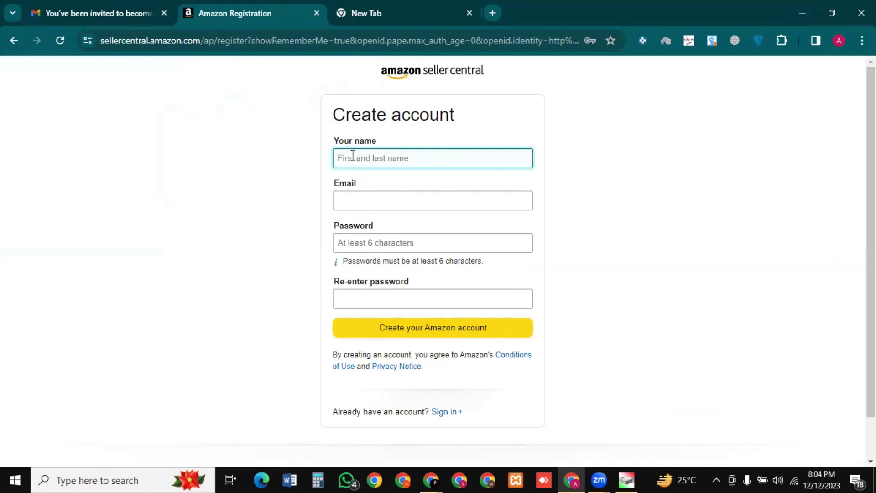
- Fill the Create account form with the user's name, suggested e-mail and a confirmed password, then submit
type("nida")
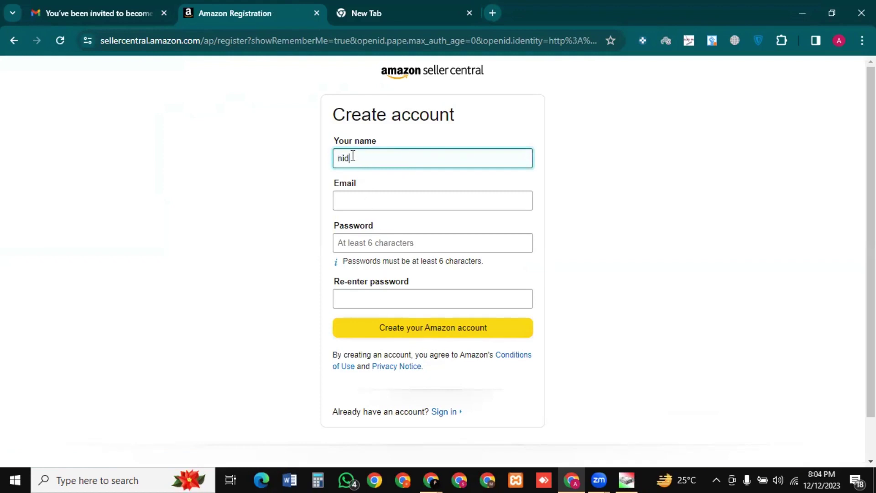
left_click(358, 199)
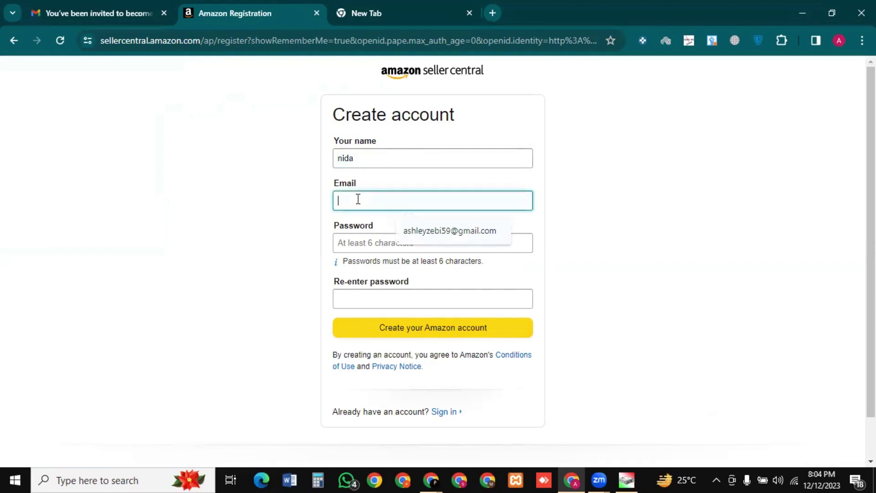
left_click(422, 236)
left_click(375, 245)
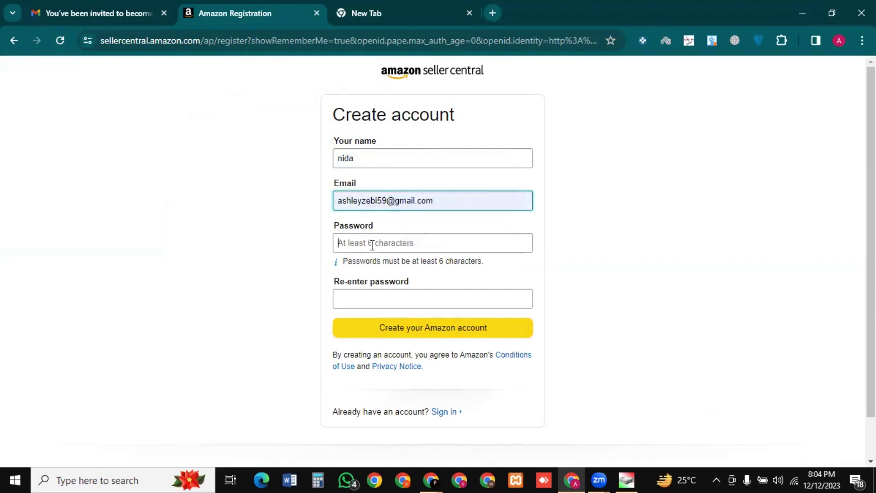
type("••••")
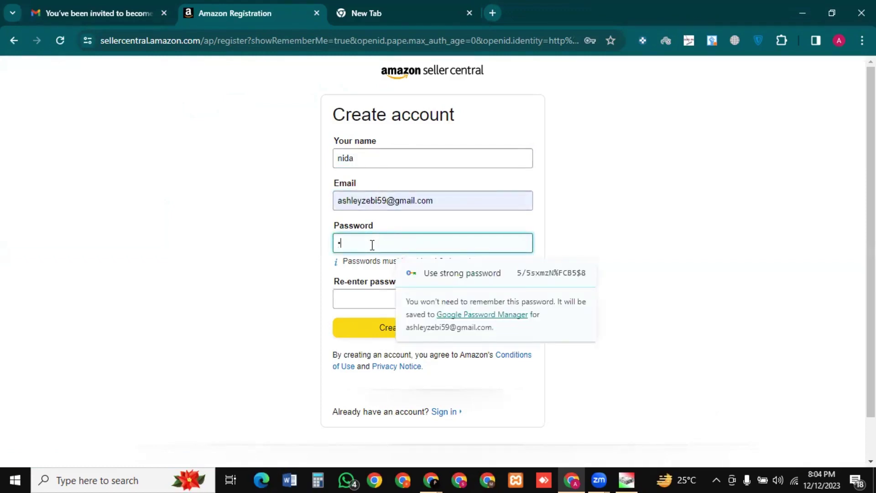
type("•••••")
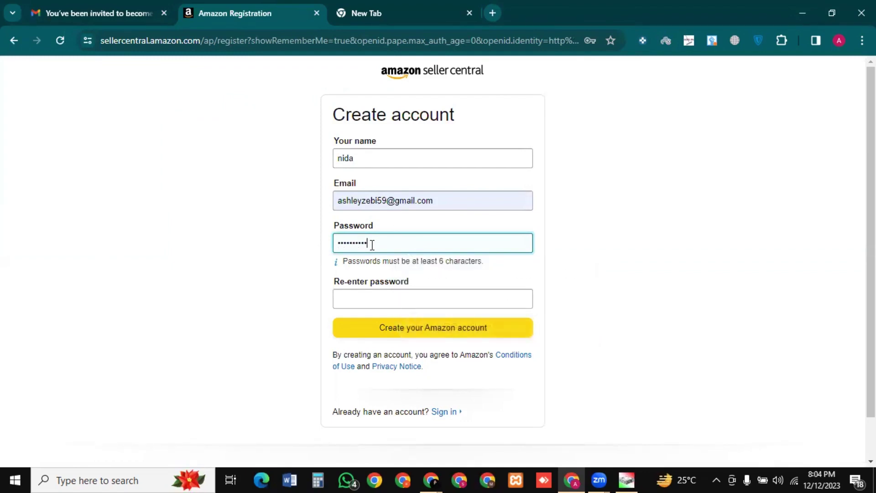
type("•")
left_click(368, 299)
type("••••••••")
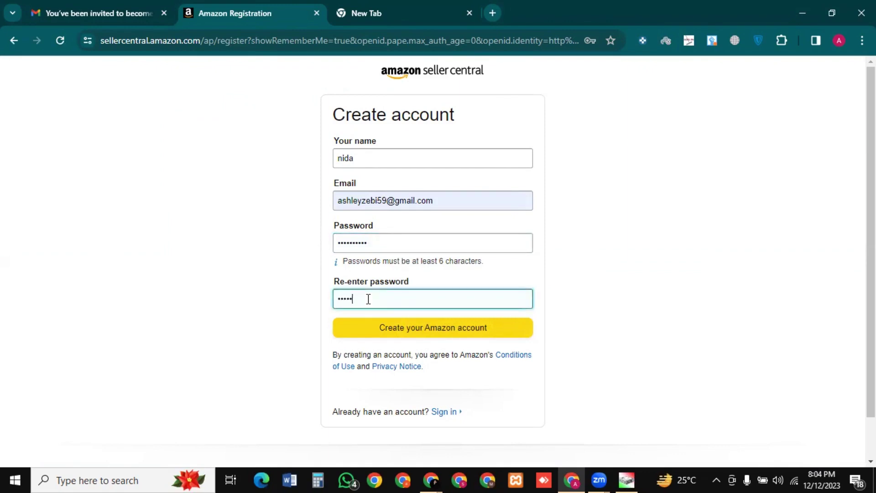
type("••")
left_click(428, 332)
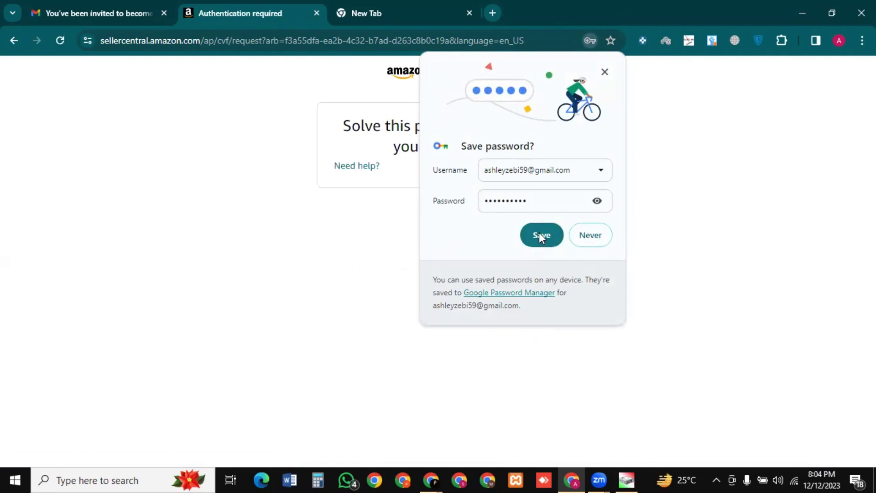
- Save the new password in Chrome and dismiss the saved-password notice
left_click(540, 234)
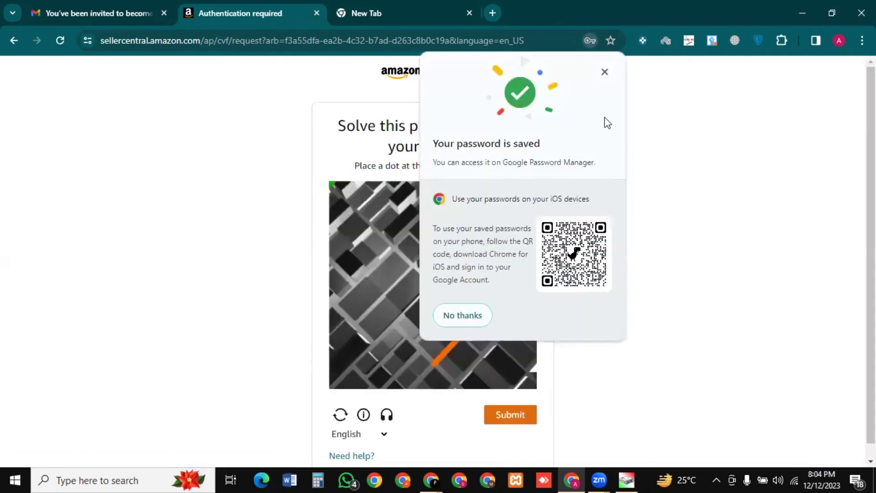
left_click(604, 72)
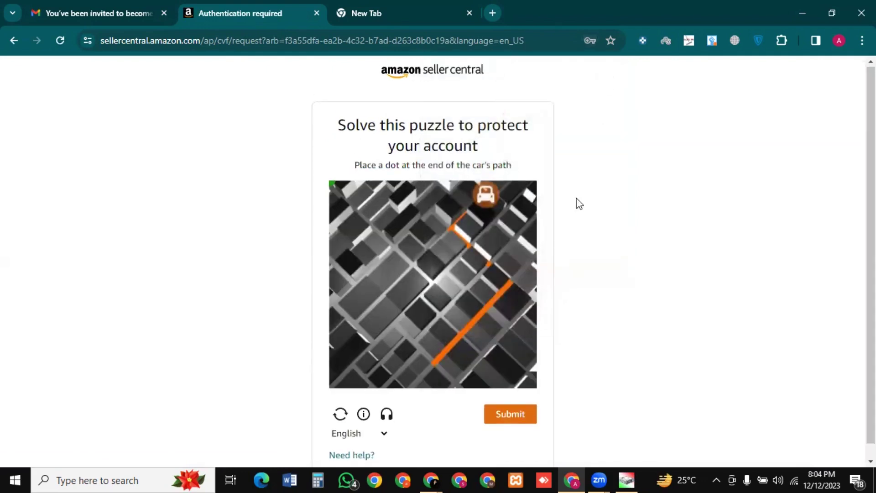
scroll(576, 198, "down", 1)
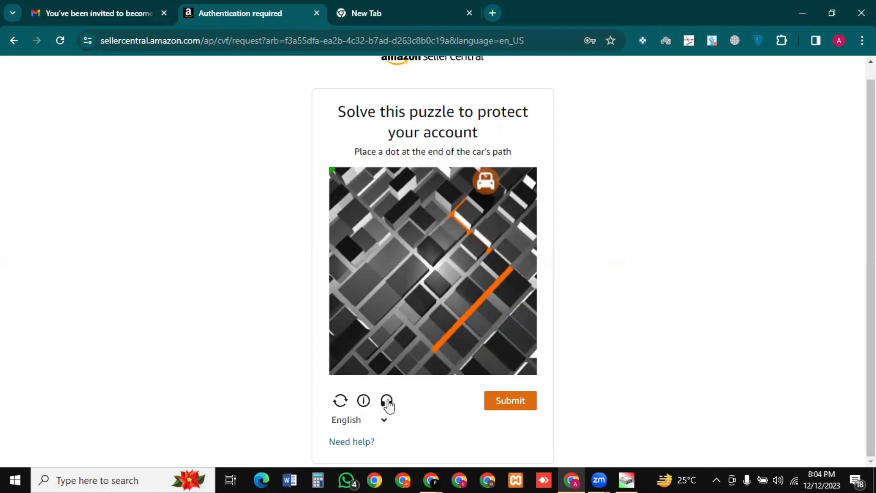
- Solve the audio version of the puzzle by submitting the word 'eventually'
left_click(387, 401)
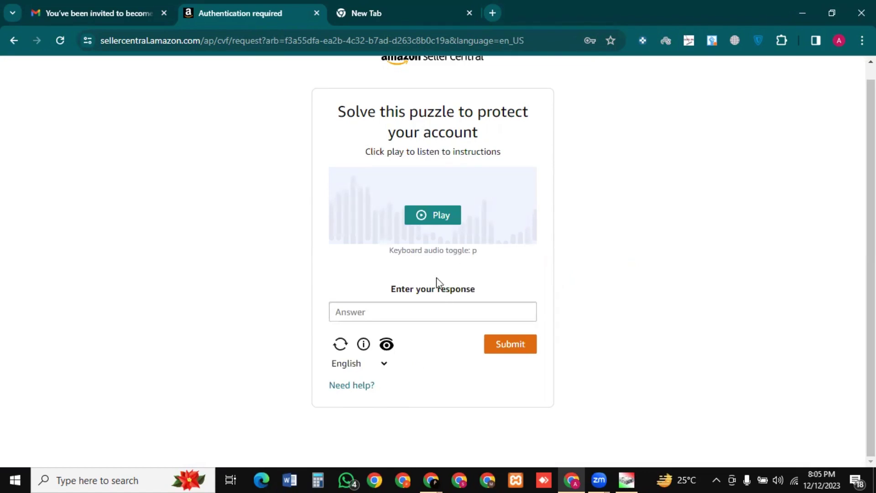
left_click(432, 217)
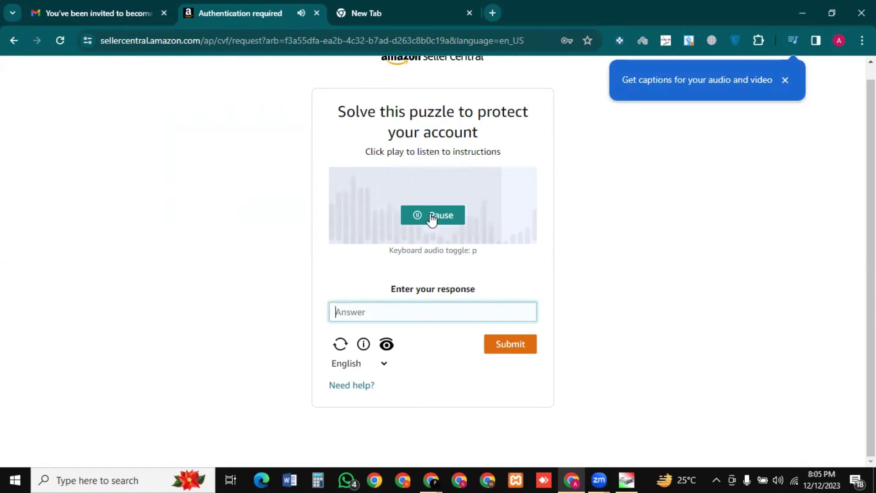
type("even")
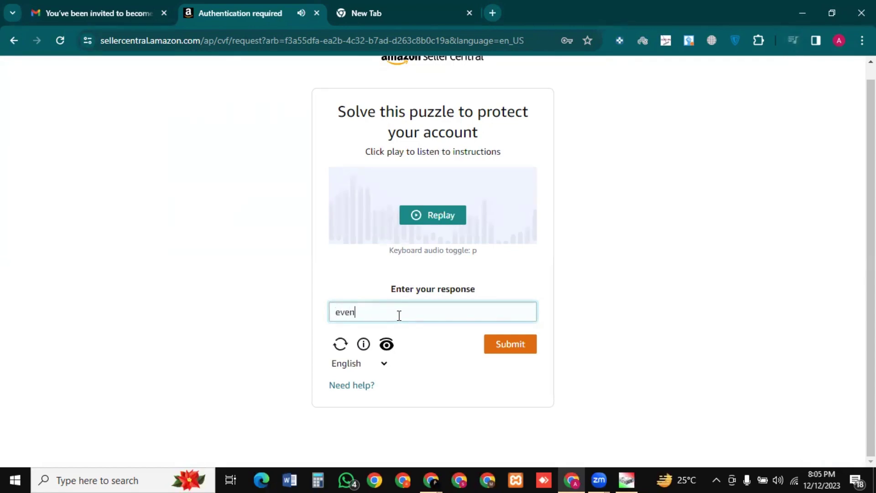
type("tually")
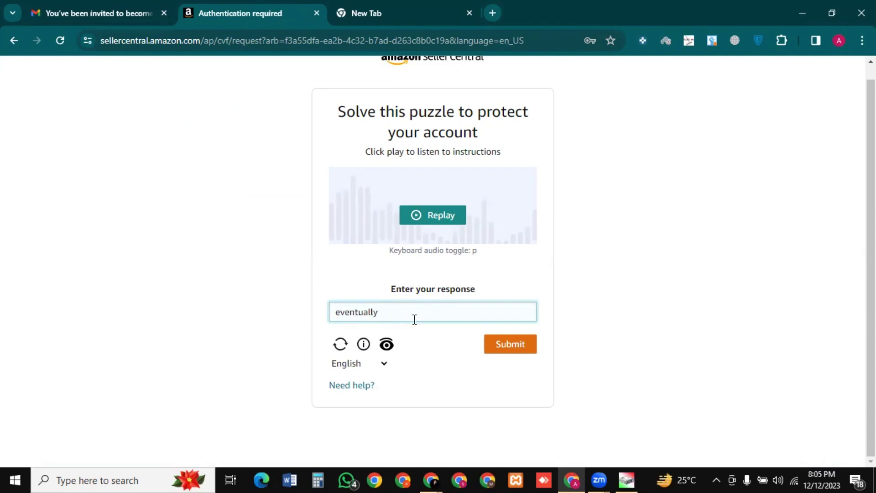
left_click(510, 345)
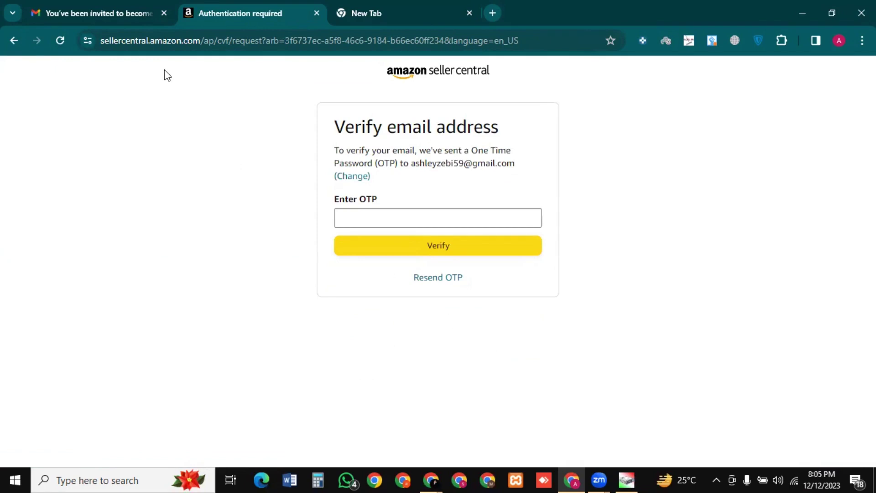
mouse_move(109, 12)
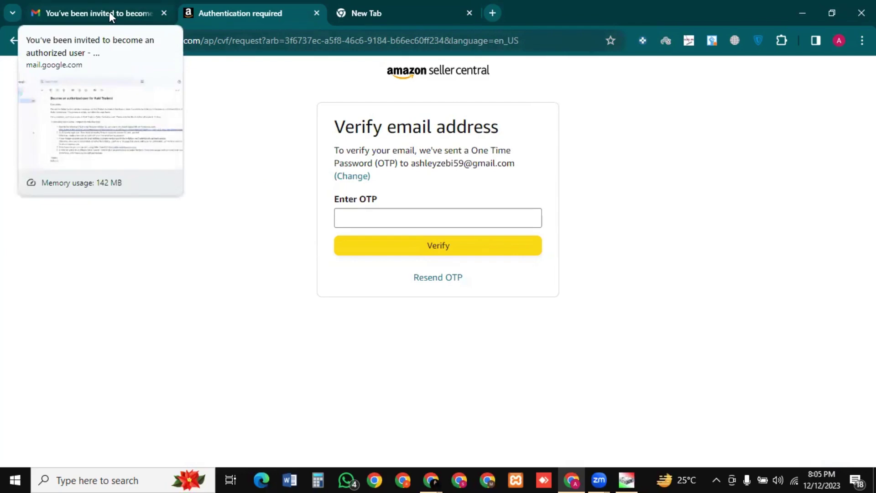
left_click(104, 12)
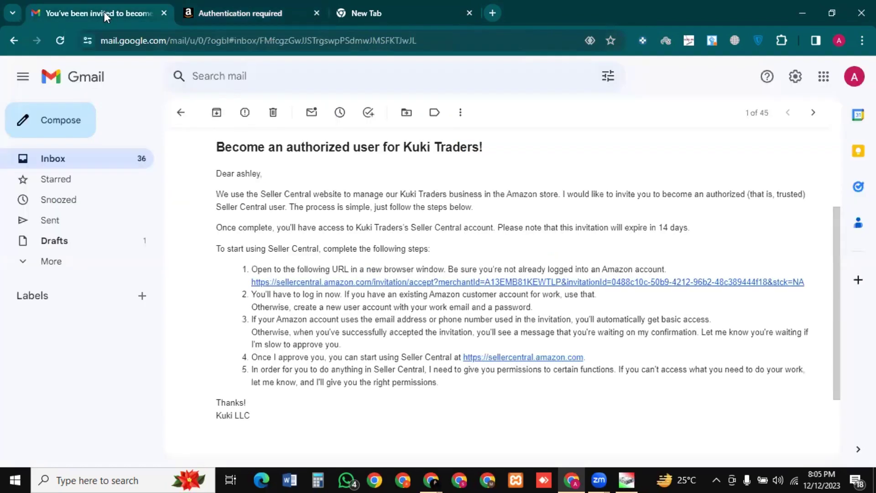
left_click(116, 167)
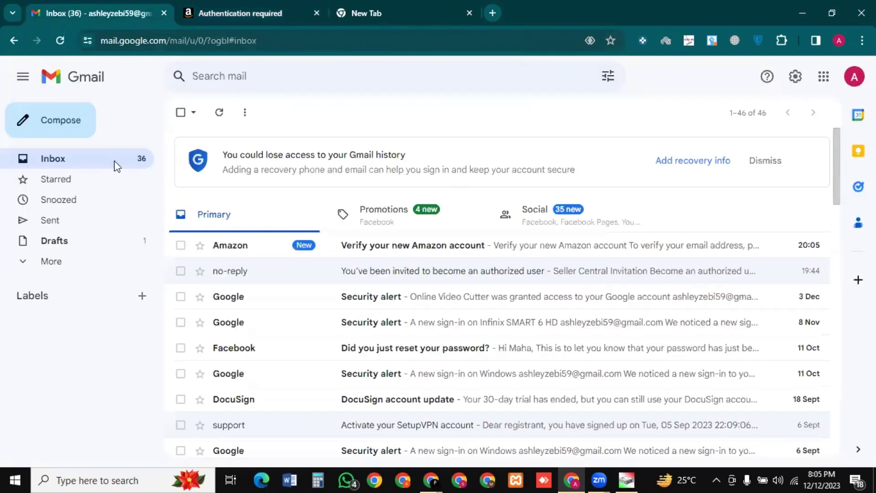
left_click(451, 247)
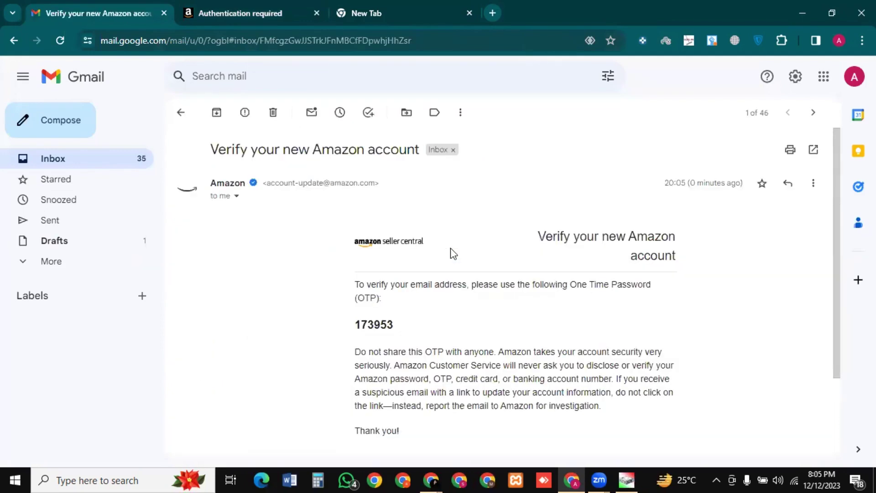
left_click_drag(360, 324, 397, 326)
key("ctrl+c")
left_click(357, 324)
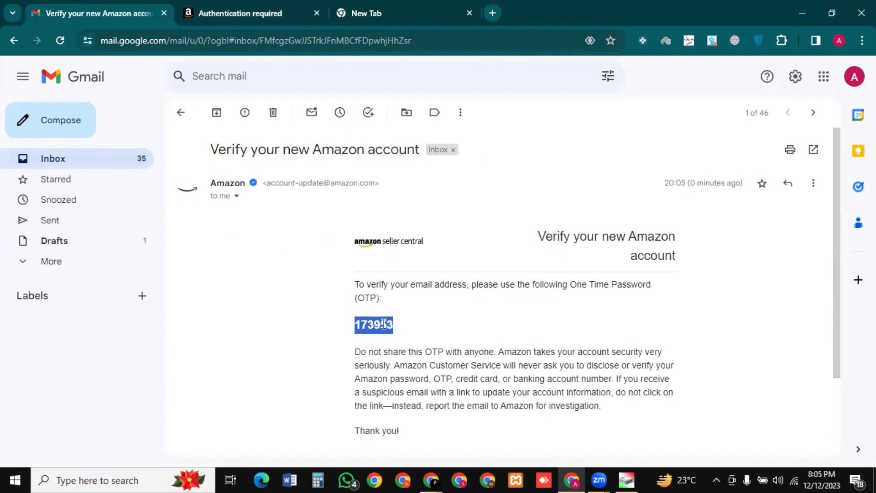
- Paste the one-time password into the Enter OTP field on the Amazon tab and verify it
left_click(264, 8)
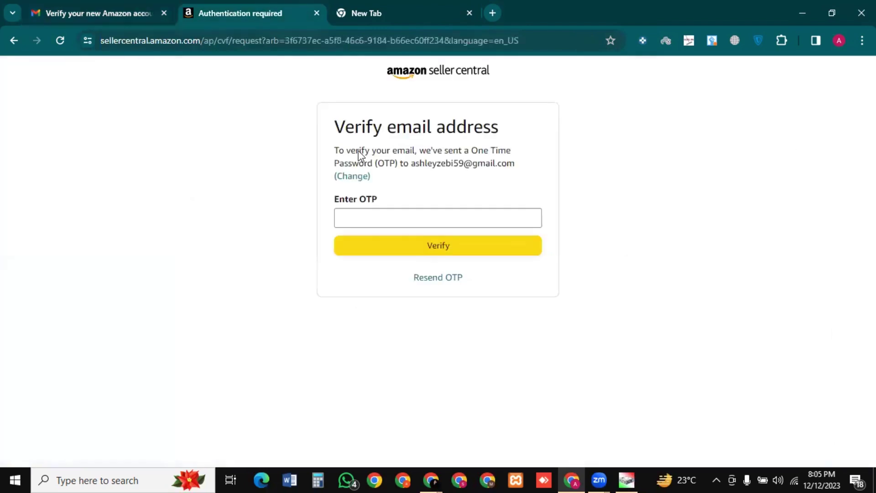
left_click(387, 216)
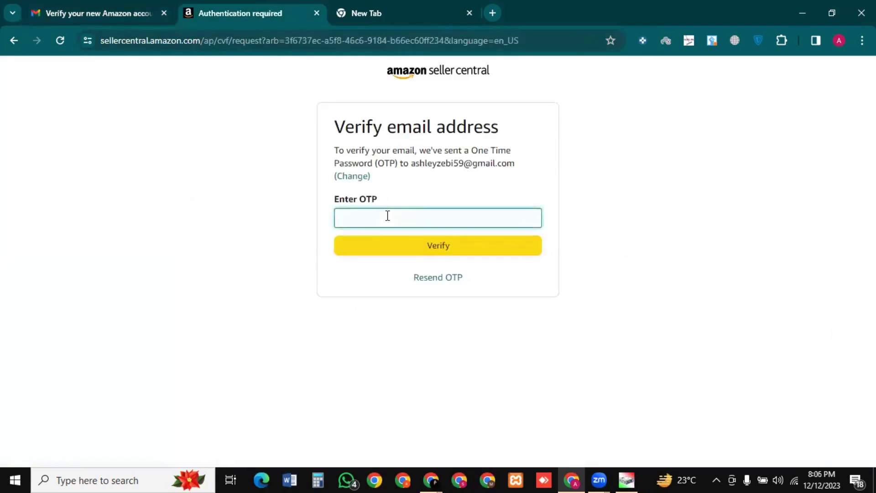
key("ctrl+v")
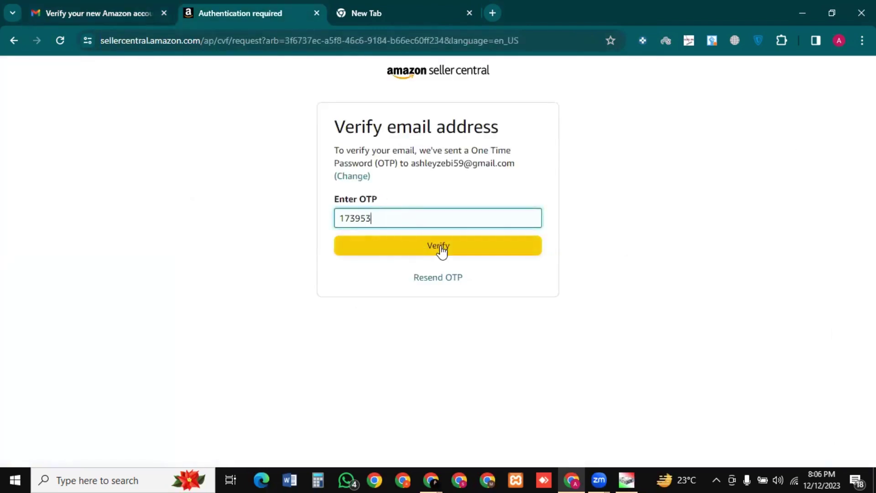
left_click(441, 250)
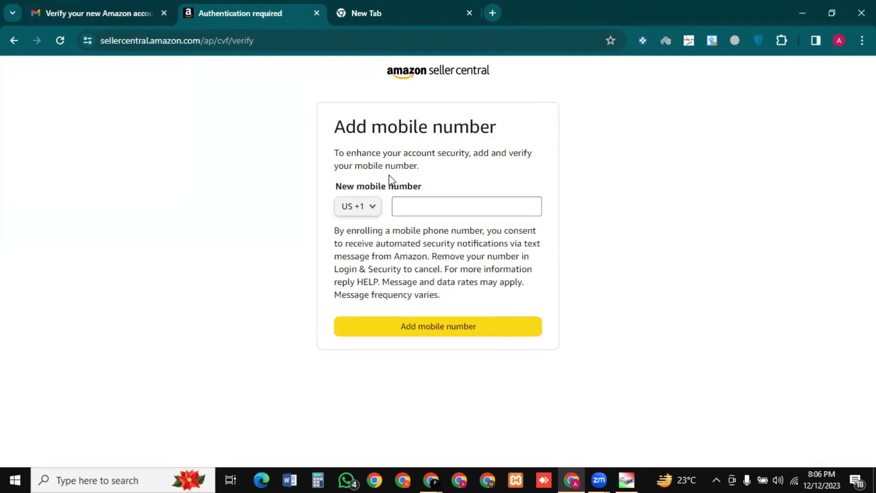
- Choose country code Pakistan +92, enter the mobile number and submit it
left_click(372, 211)
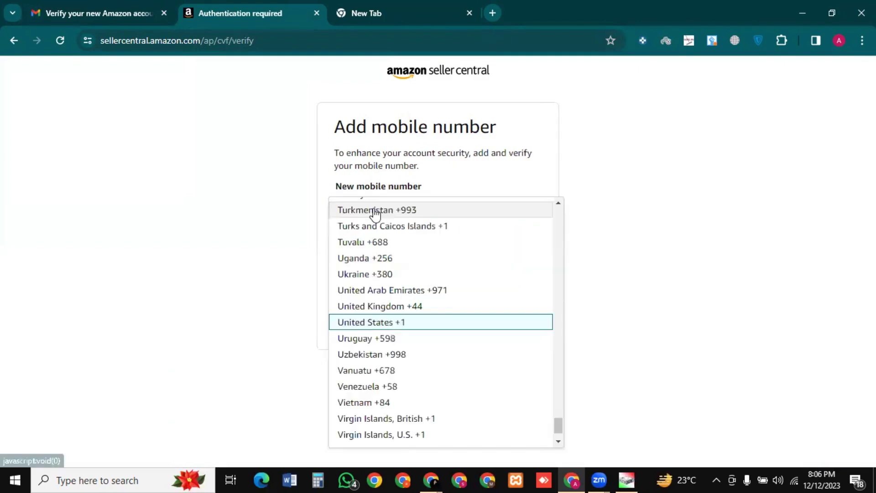
scroll(397, 337, "down", 1)
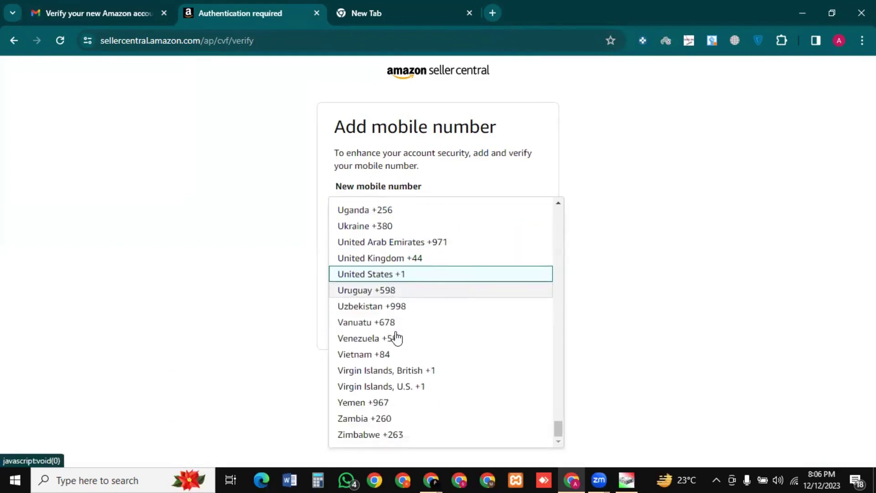
scroll(491, 282, "up", 5)
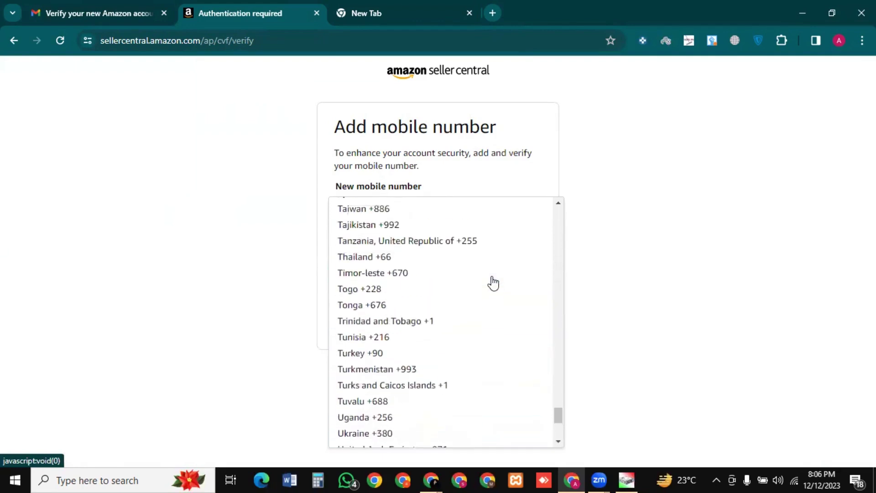
scroll(493, 283, "up", 7)
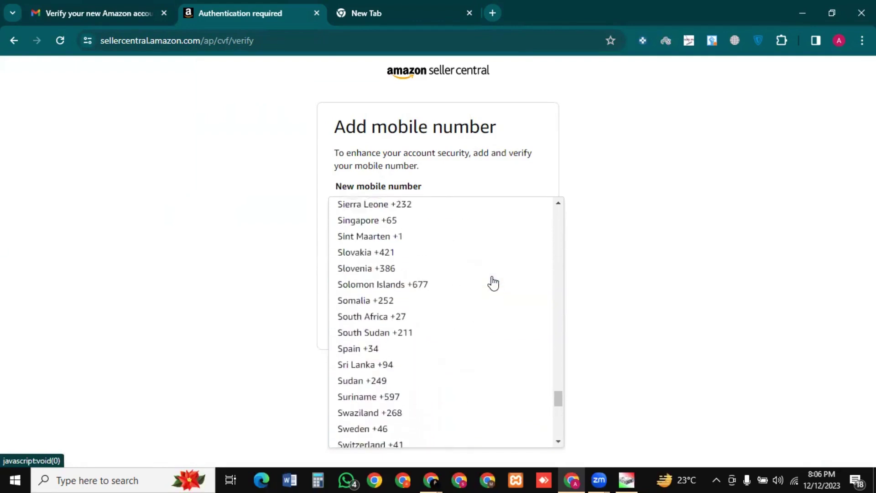
scroll(493, 283, "up", 6)
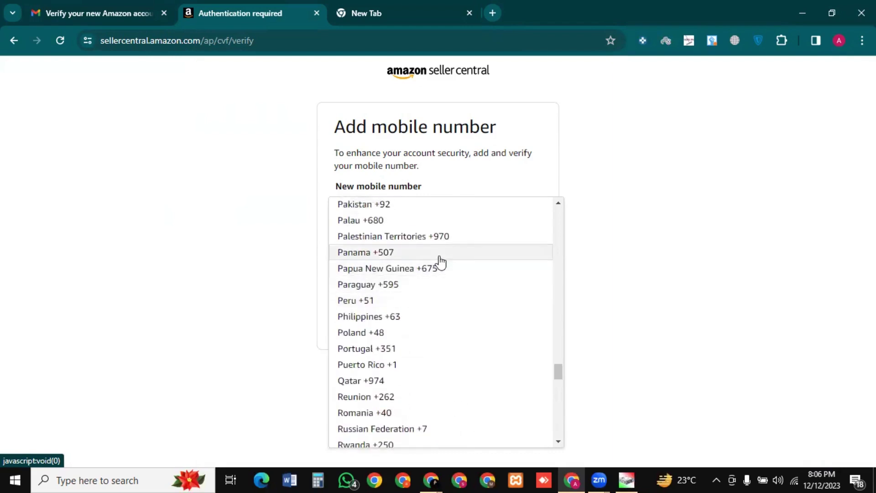
left_click(415, 204)
left_click(404, 206)
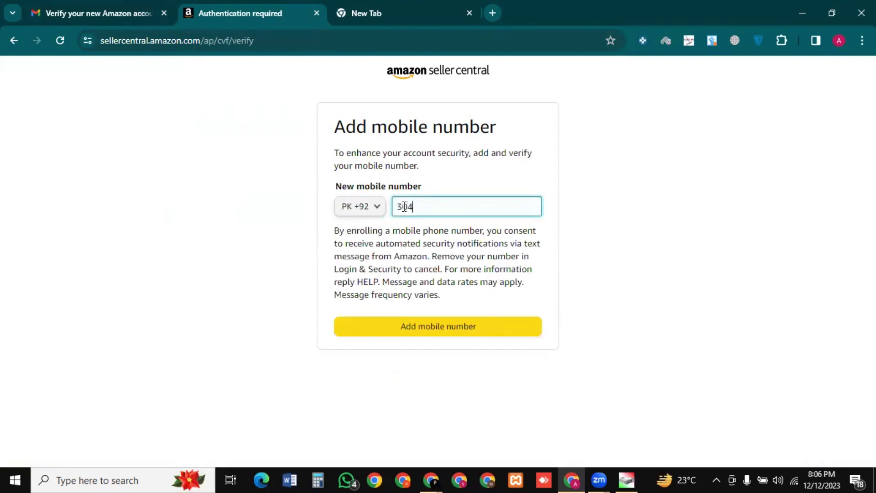
left_click(436, 323)
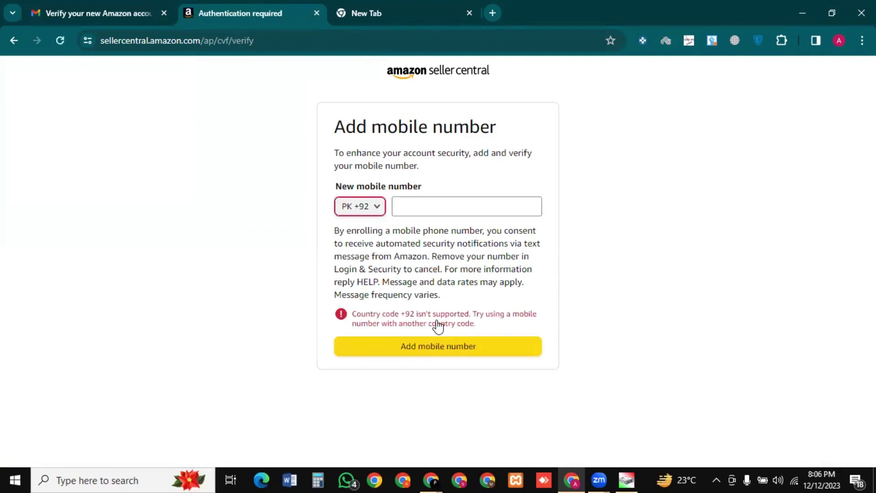
- After +92 is rejected, switch the country code to United States +1
left_click(378, 210)
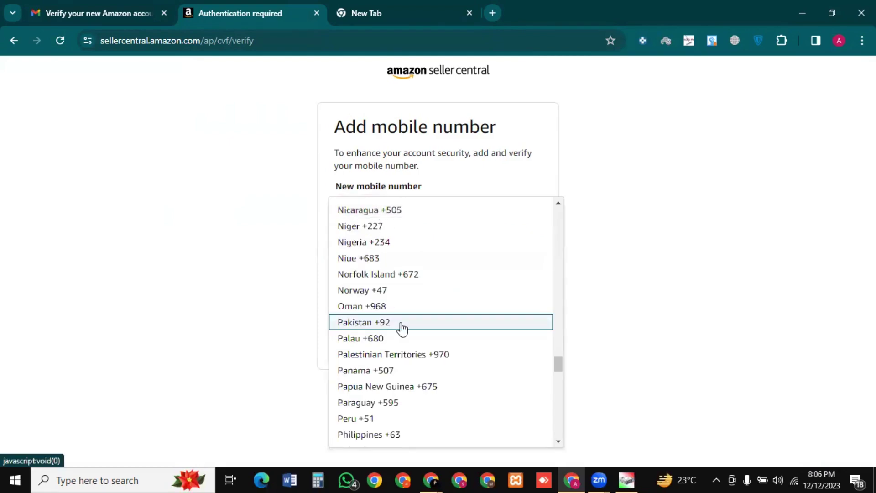
scroll(414, 373, "down", 15)
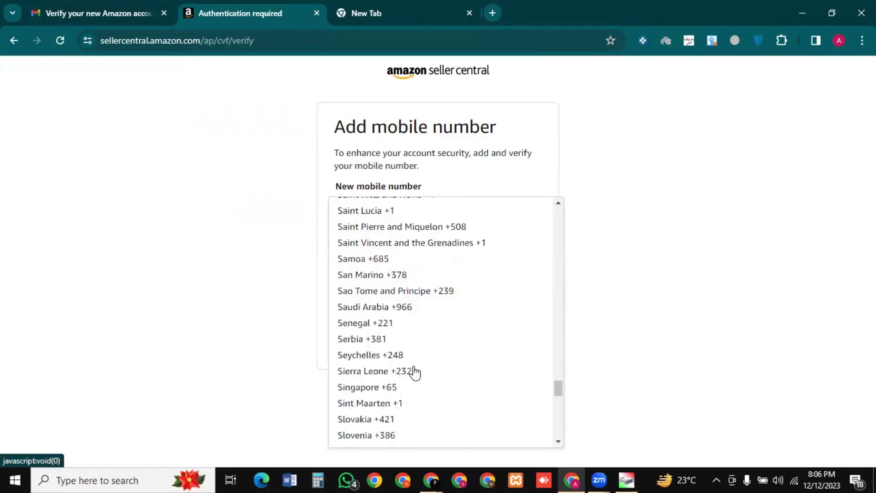
scroll(415, 373, "down", 6)
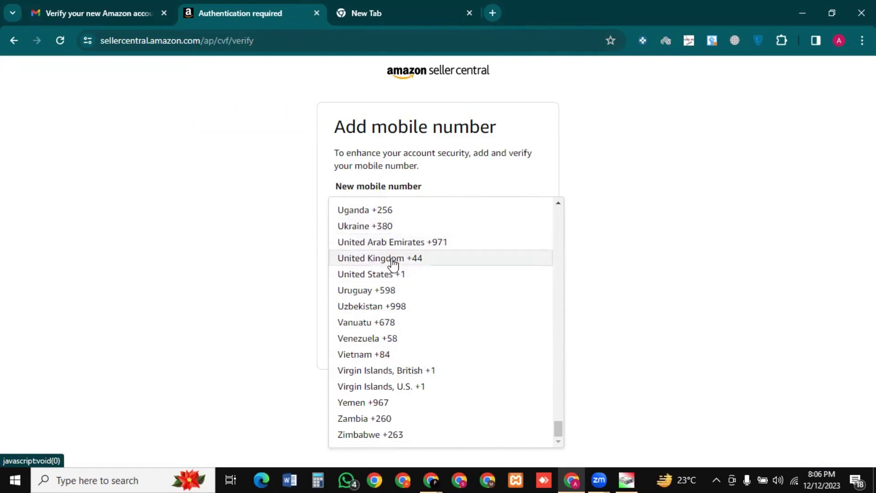
left_click(394, 275)
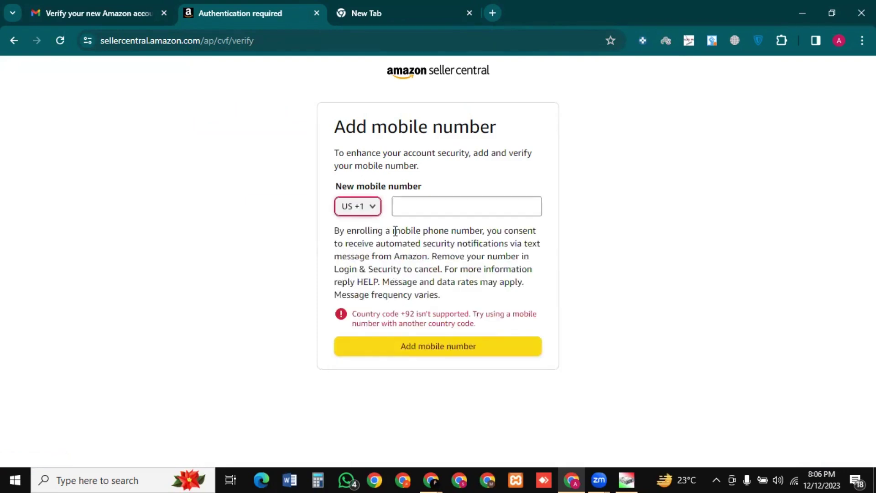
left_click(400, 205)
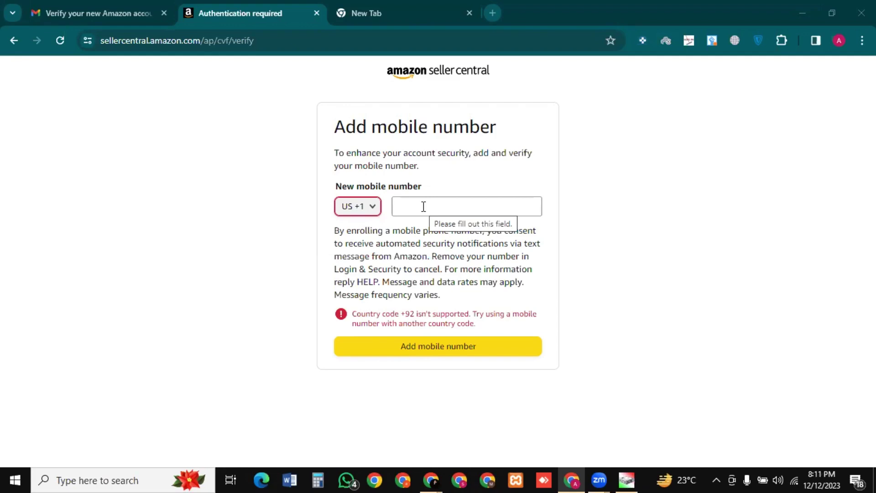
- Submit a US +1 mobile number to receive a one-time password by text
left_click(419, 205)
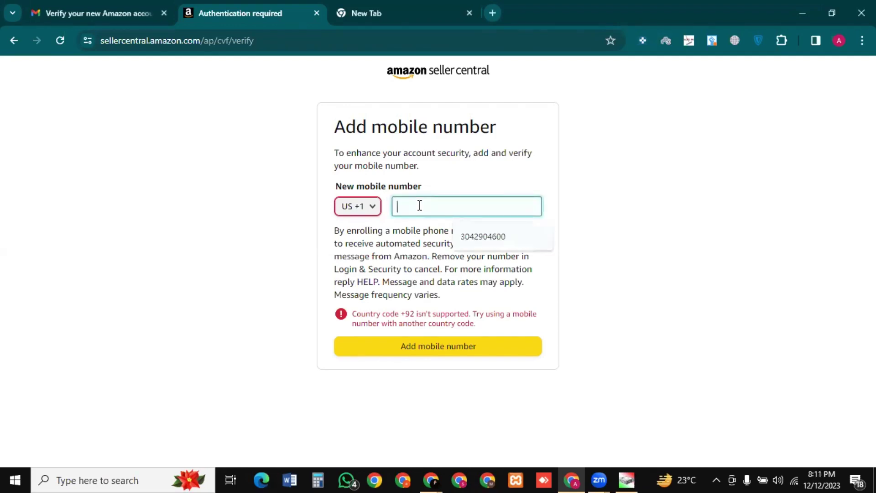
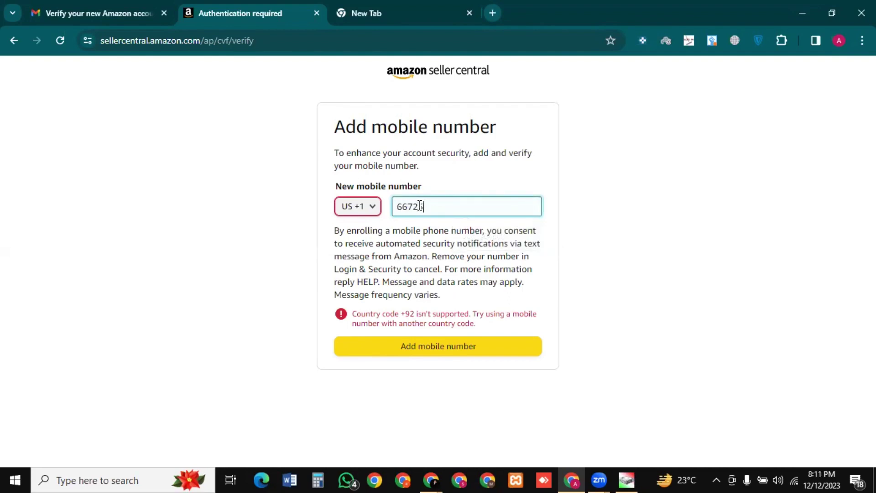
left_click(439, 350)
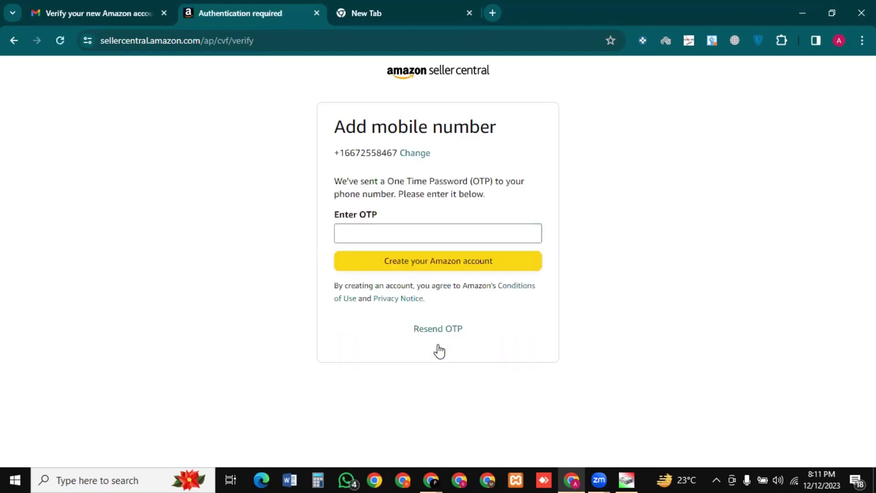
- Enter the texted one-time password and create the Amazon account to accept the invitation
left_click(358, 234)
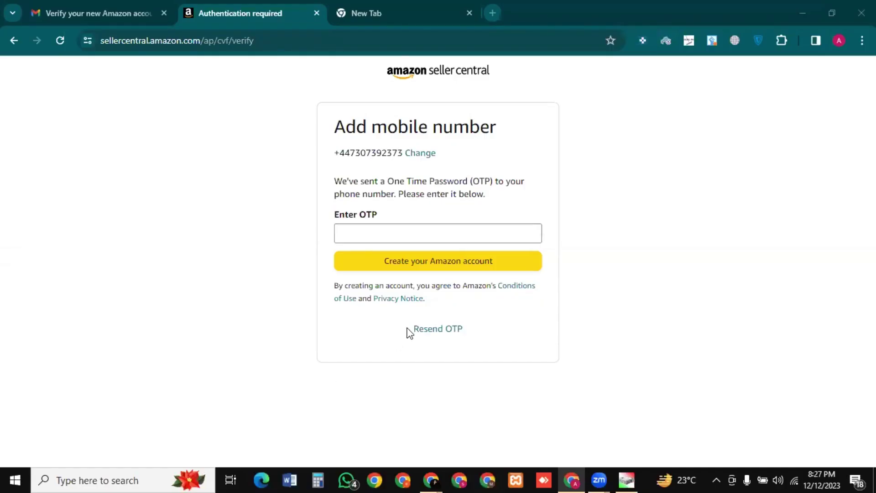
left_click(377, 233)
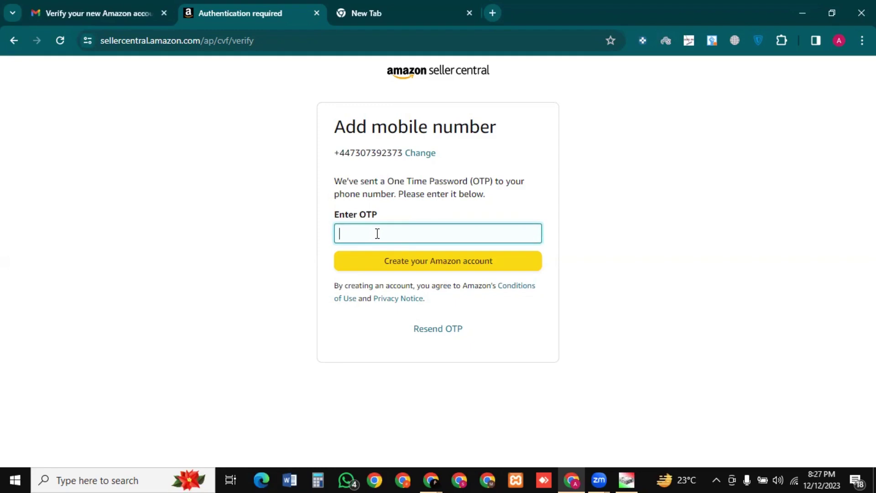
left_click(429, 262)
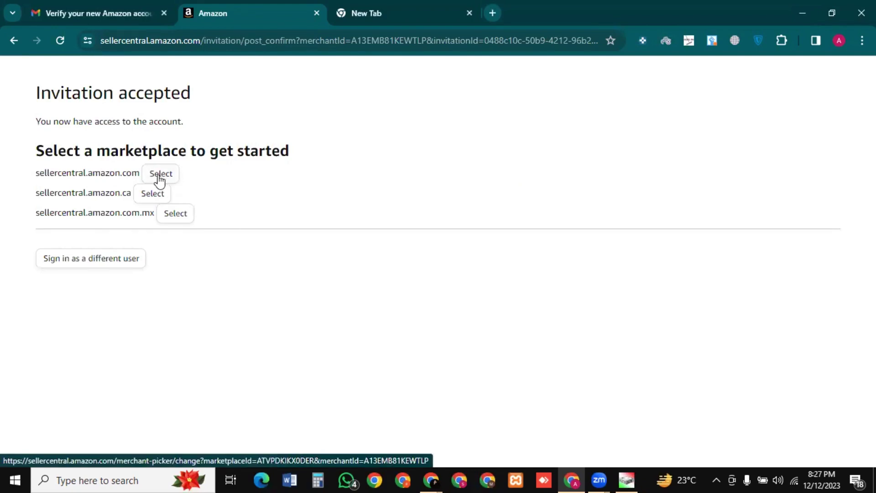
- Select the sellercentral.amazon.com marketplace
left_click(159, 179)
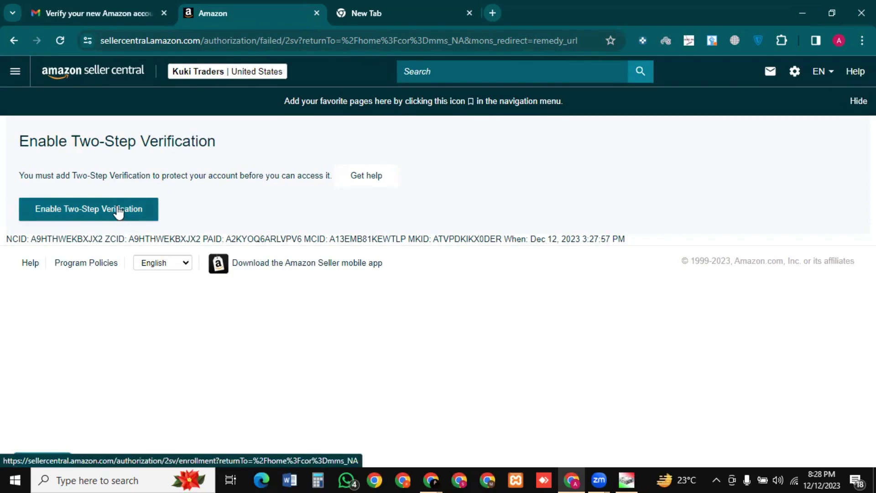
- Go back to the Seller Central home page and begin enabling Two-Step Verification
left_click(121, 75)
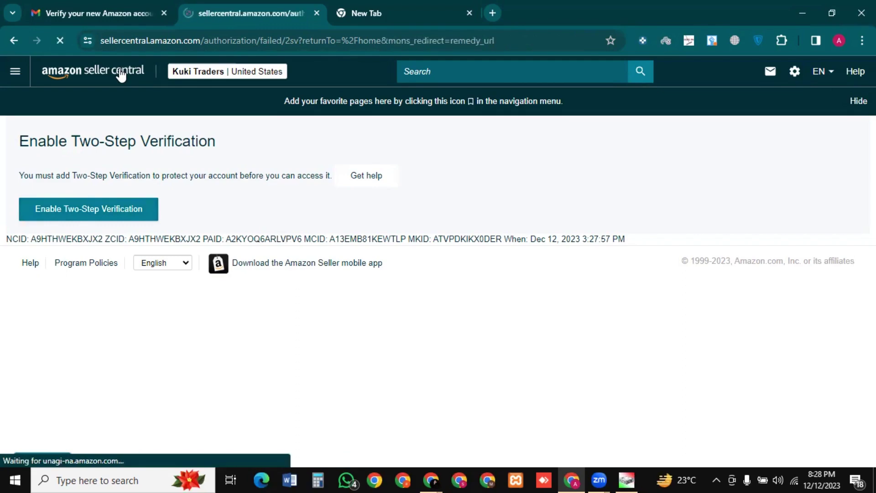
left_click(109, 214)
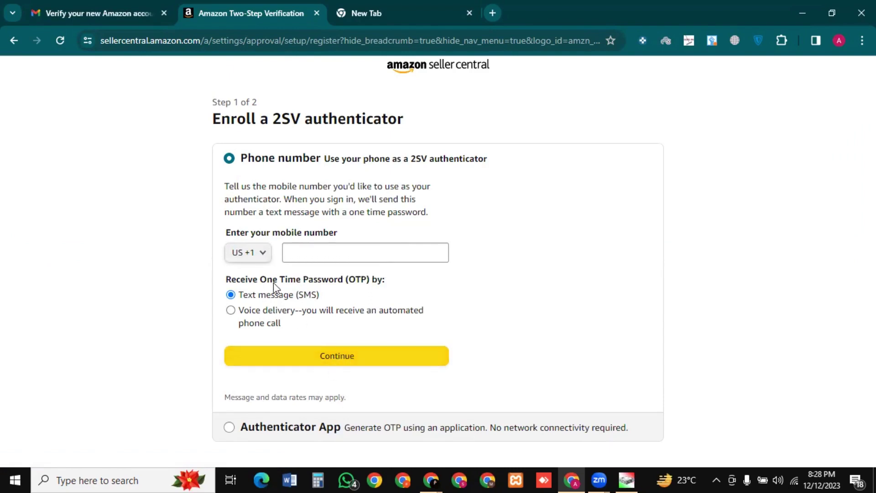
- Register a United Kingdom +44 mobile number as the 2SV authenticator and request a text OTP
left_click(263, 253)
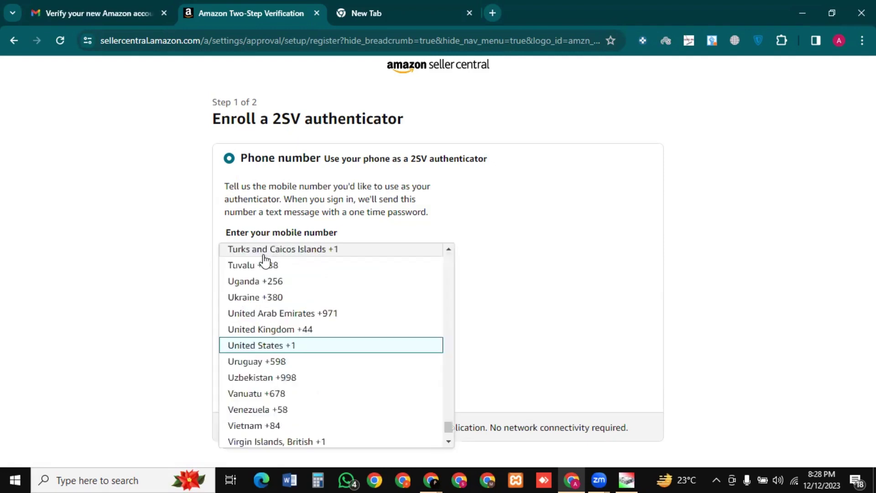
left_click(271, 330)
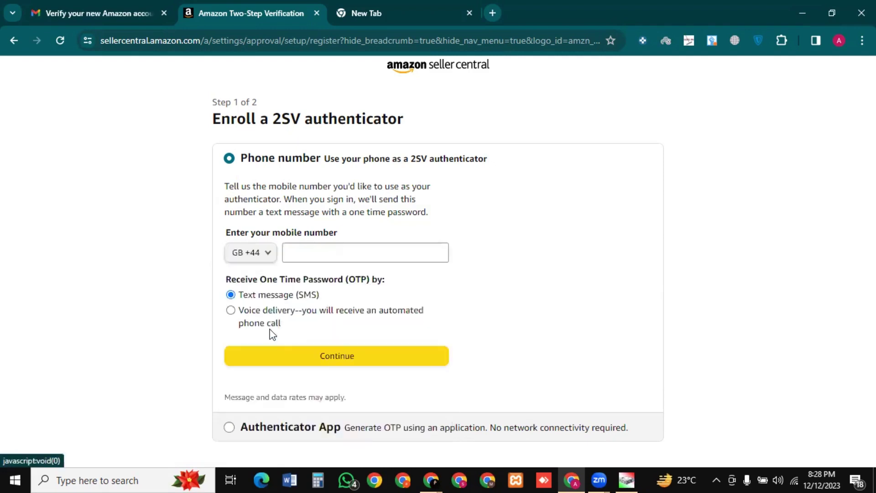
left_click(308, 255)
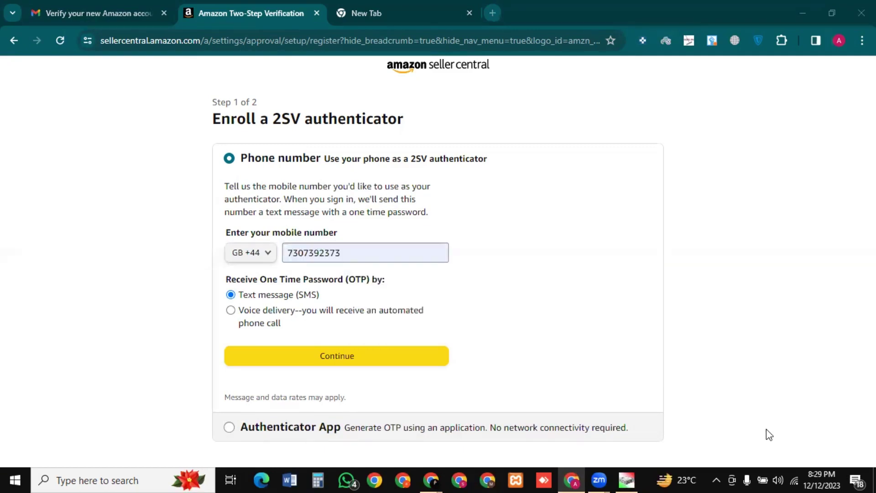
left_click(324, 361)
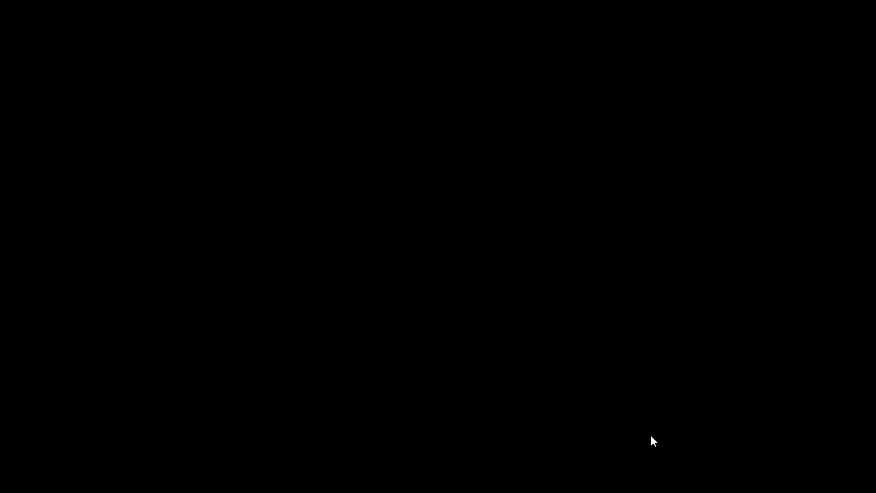
- Confirm the 2SV phone with the one-time password from the text message
left_click(300, 266)
left_click(328, 297)
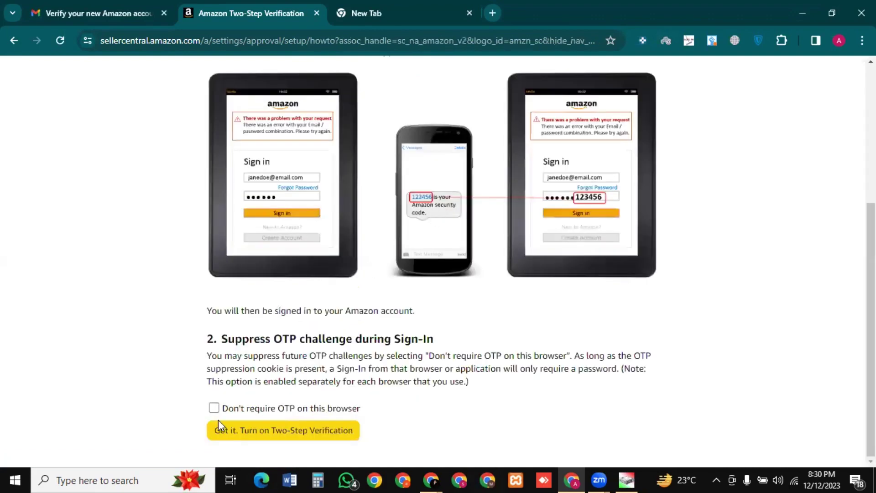
- Tick Don't require OTP on this browser and turn on Two-Step Verification
left_click(214, 408)
left_click(281, 432)
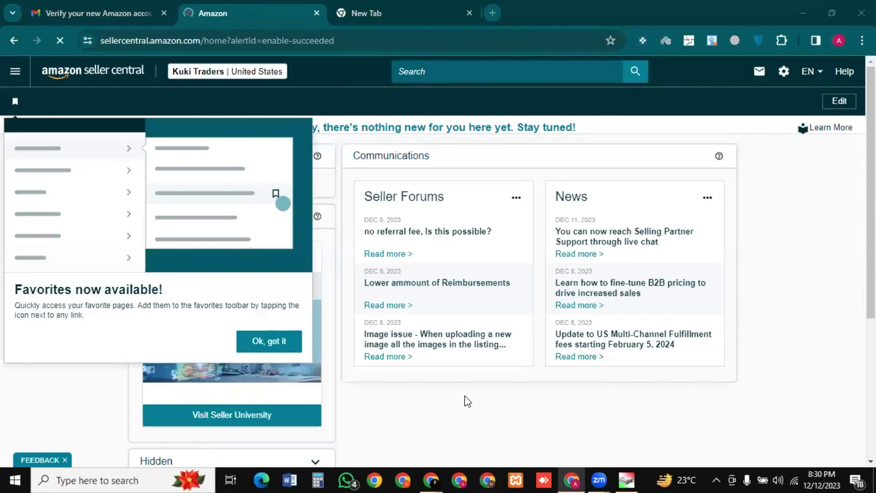
- Dismiss the favorites announcement and briefly open and close the navigation menu
left_click(261, 338)
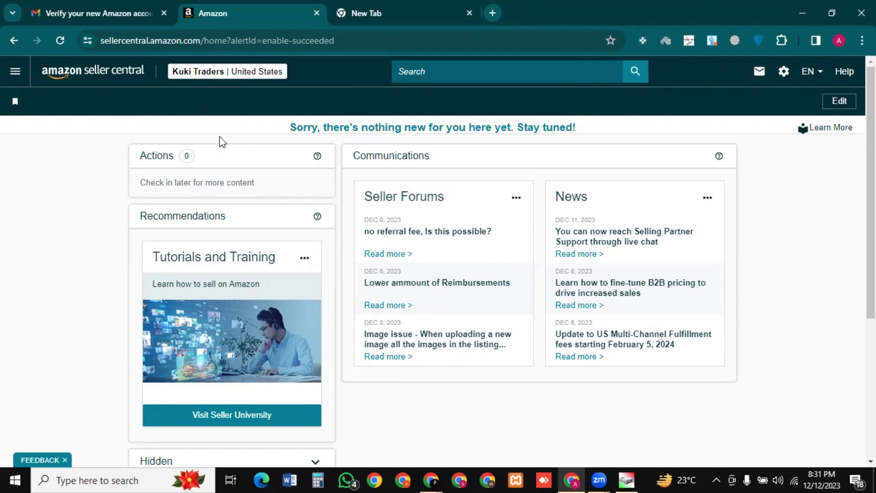
left_click(18, 74)
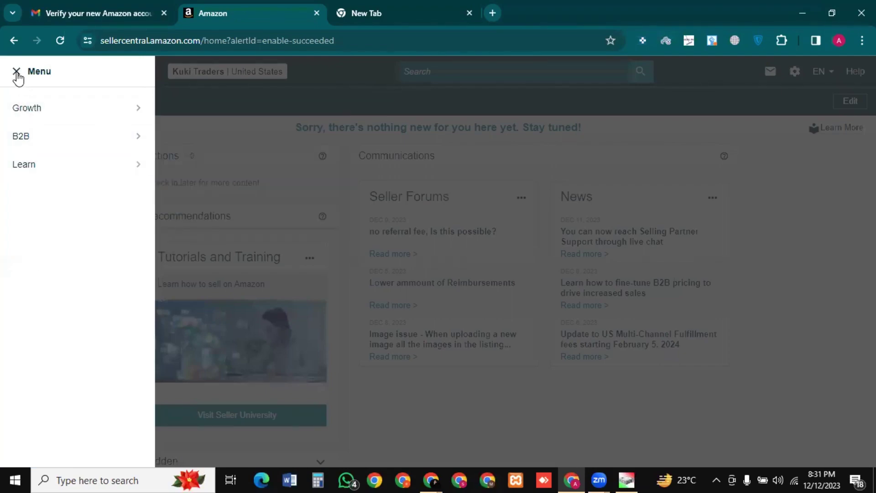
left_click(17, 73)
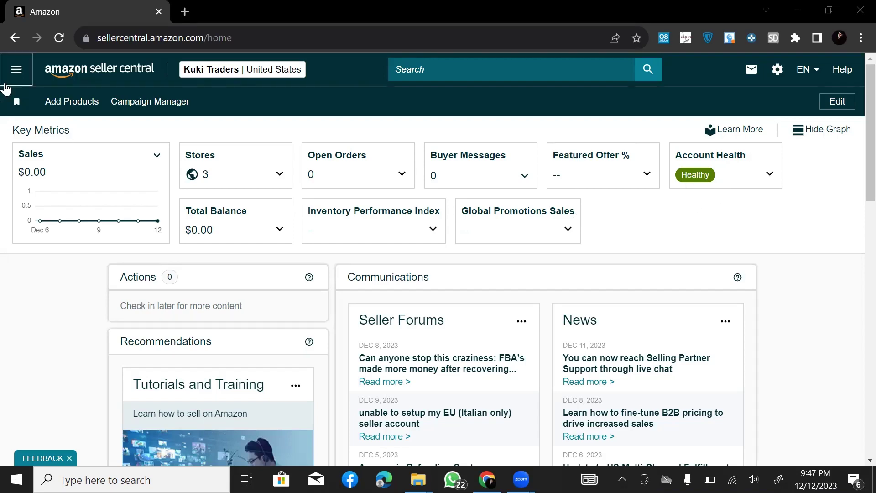
- Browse the section menu, then choose User Permissions from the Settings gear menu
left_click(16, 69)
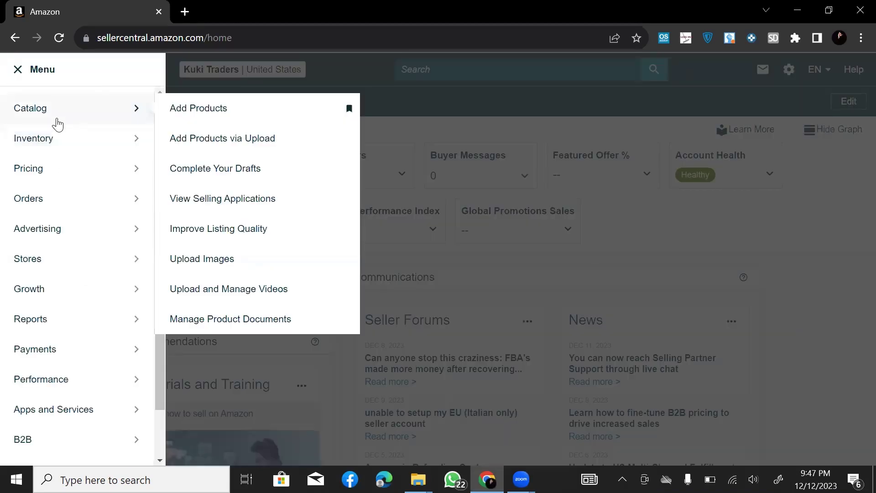
mouse_move(76, 178)
left_click(666, 221)
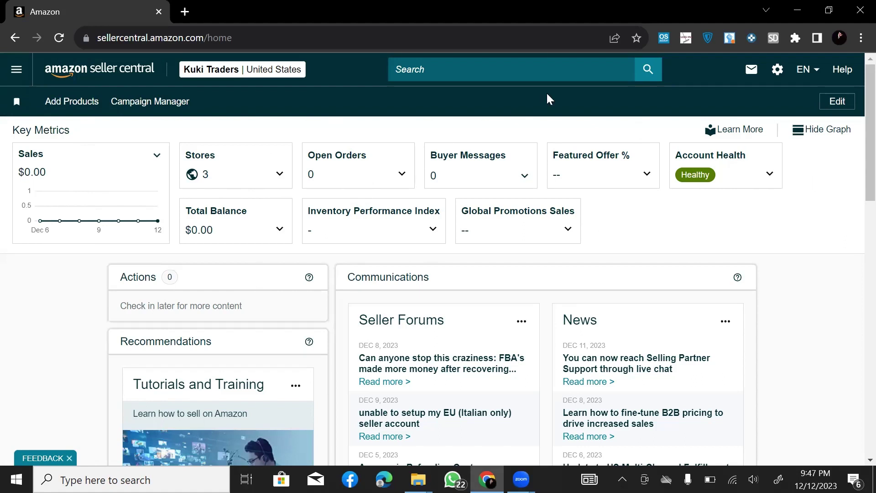
mouse_move(786, 69)
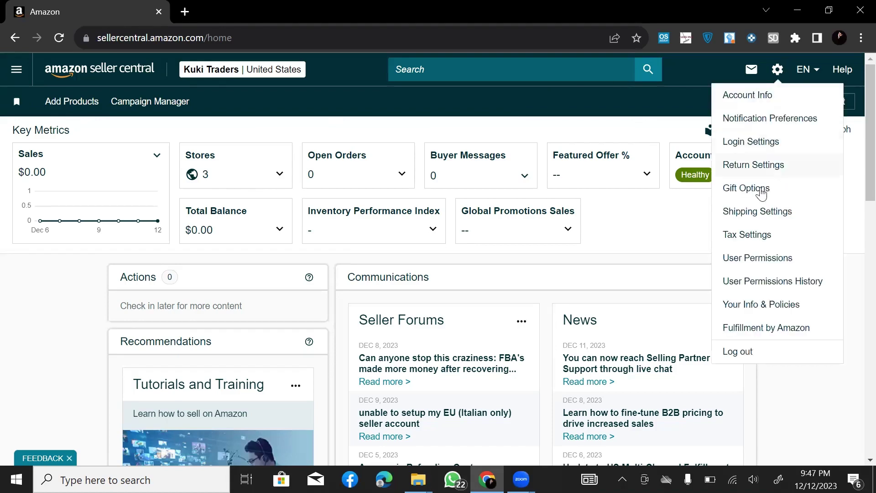
left_click(760, 258)
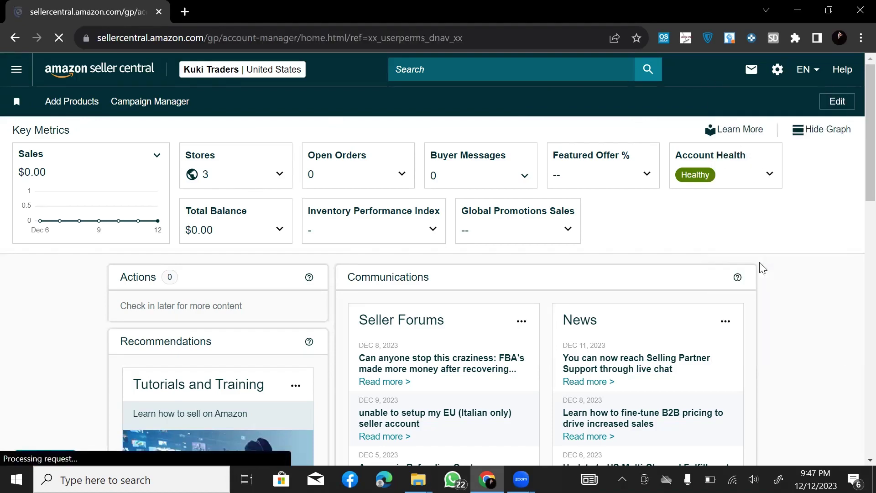
- Scroll to Current Users and open Manage Permissions for the invited user
scroll(163, 316, "down", 3)
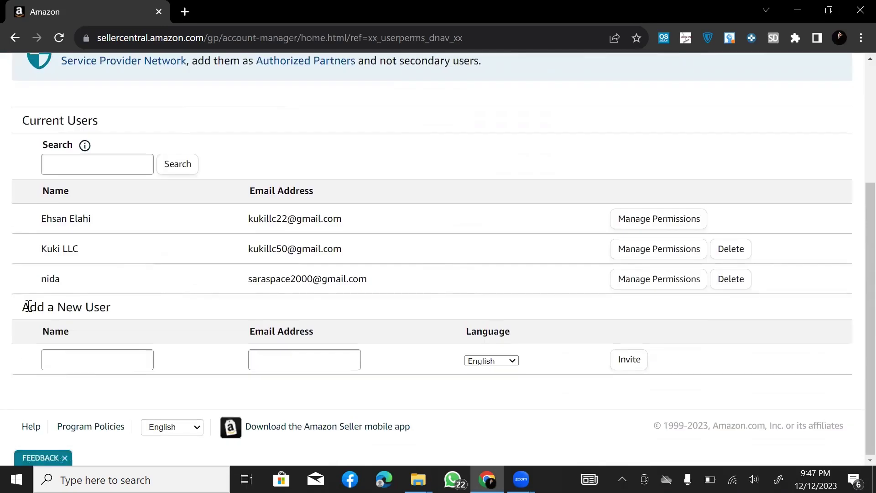
double_click(43, 278)
left_click(653, 285)
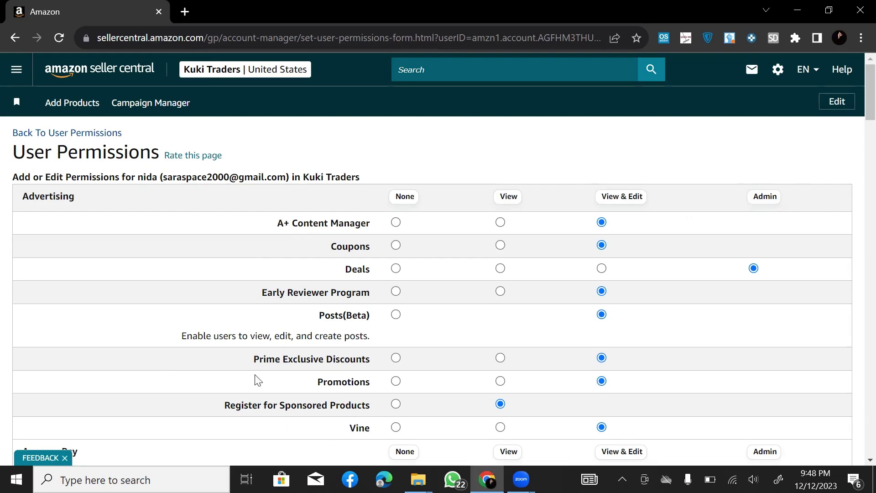
scroll(768, 230, "down", 2)
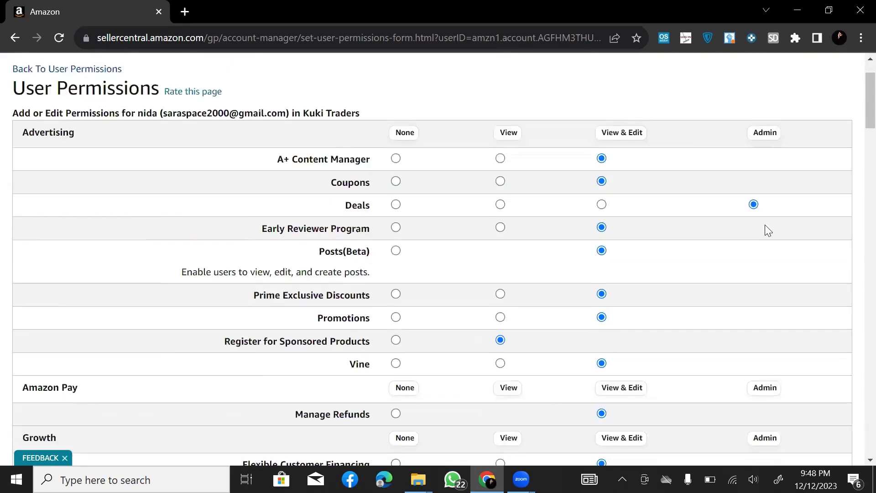
scroll(739, 208, "down", 2)
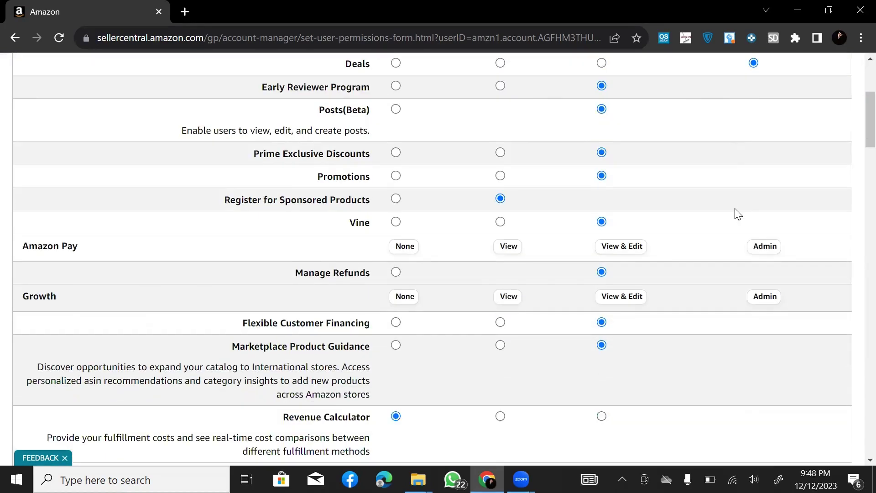
scroll(757, 206, "up", 4)
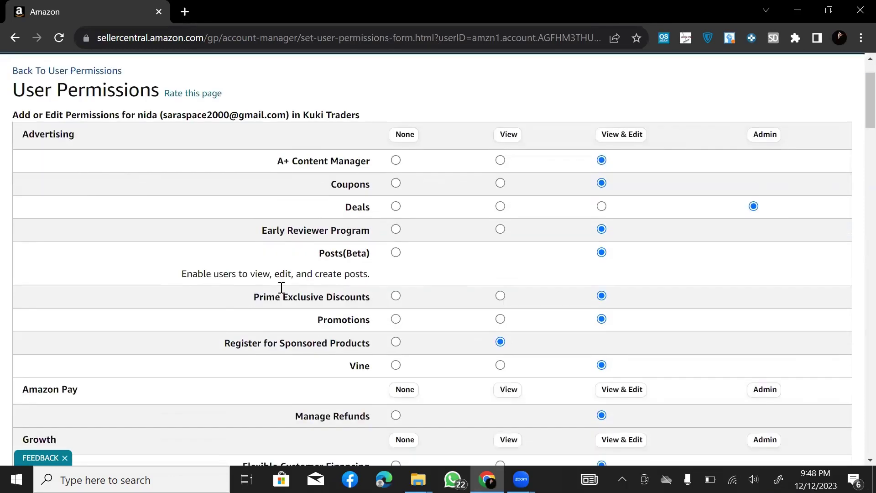
scroll(280, 288, "down", 1)
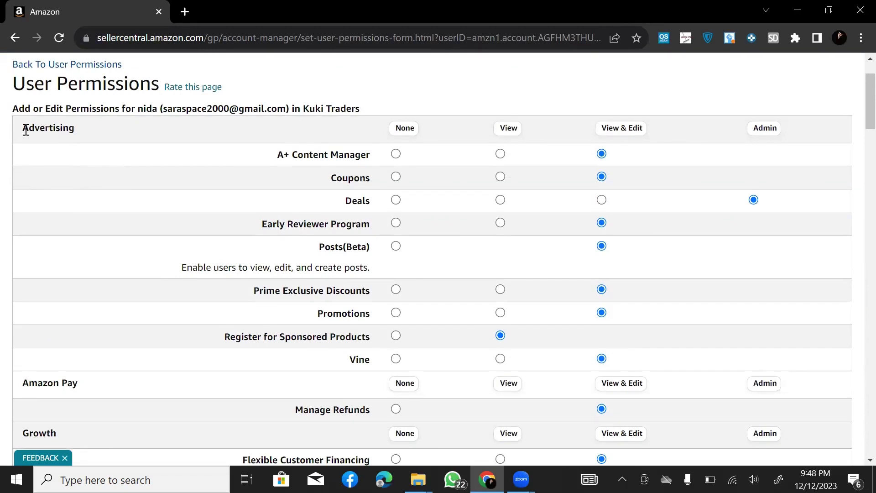
left_click_drag(22, 128, 73, 129)
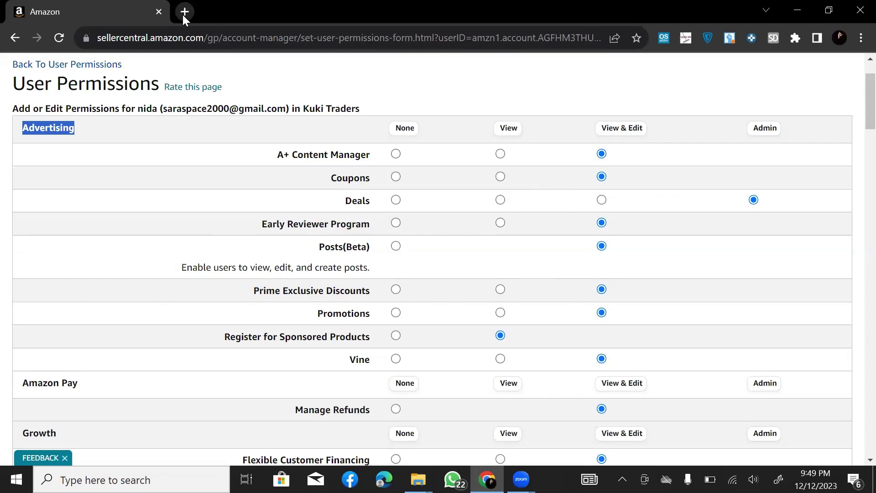
scroll(86, 71, "up", 2)
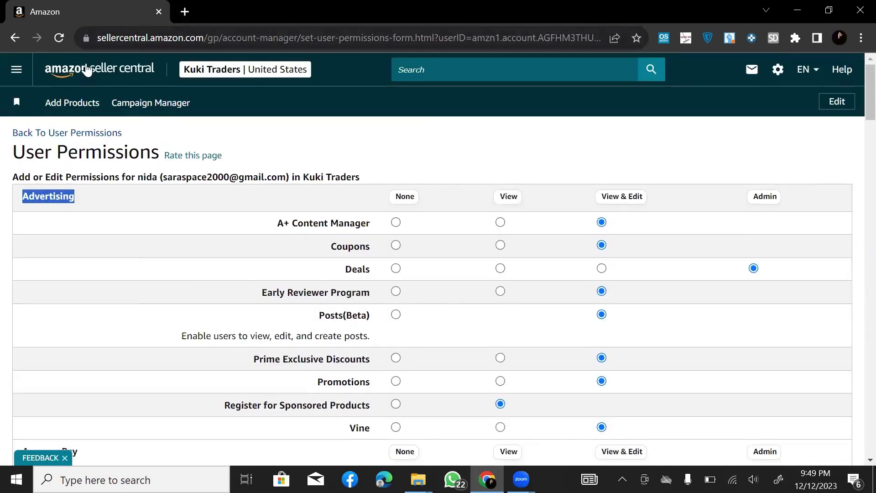
- Open Seller Central in a new tab and go to Catalog > Add Products there
right_click(87, 70)
left_click(121, 72)
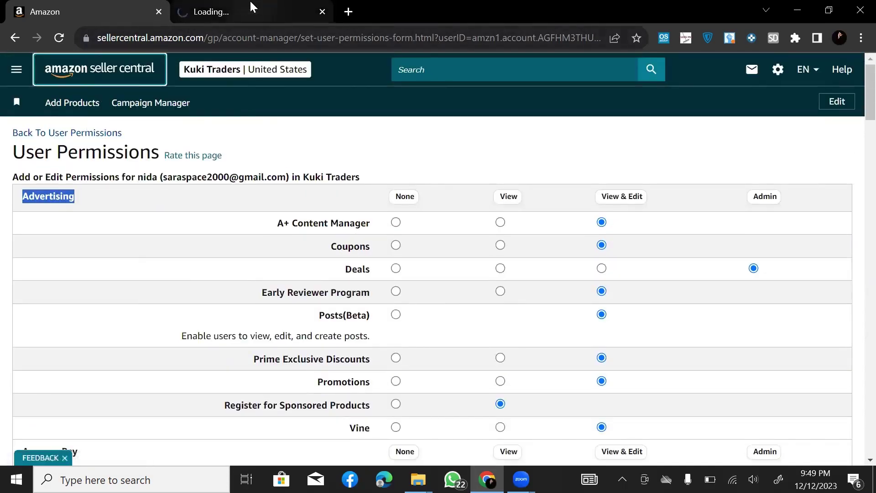
left_click(253, 6)
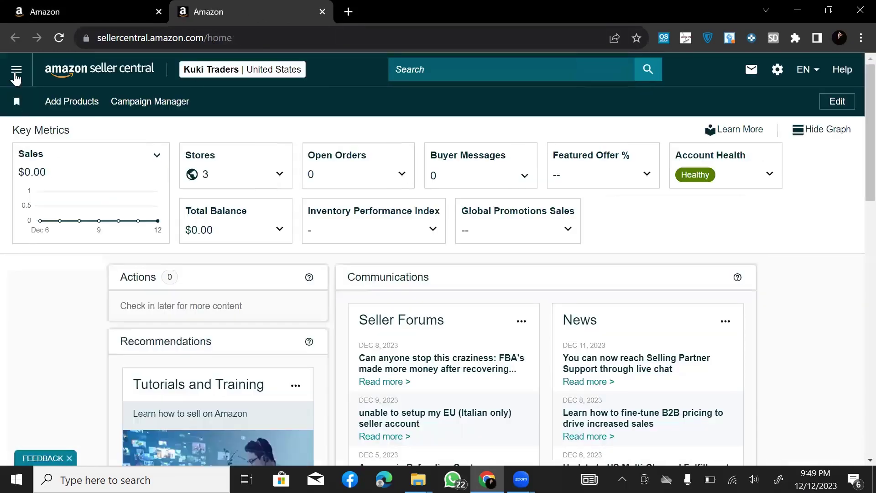
left_click(16, 73)
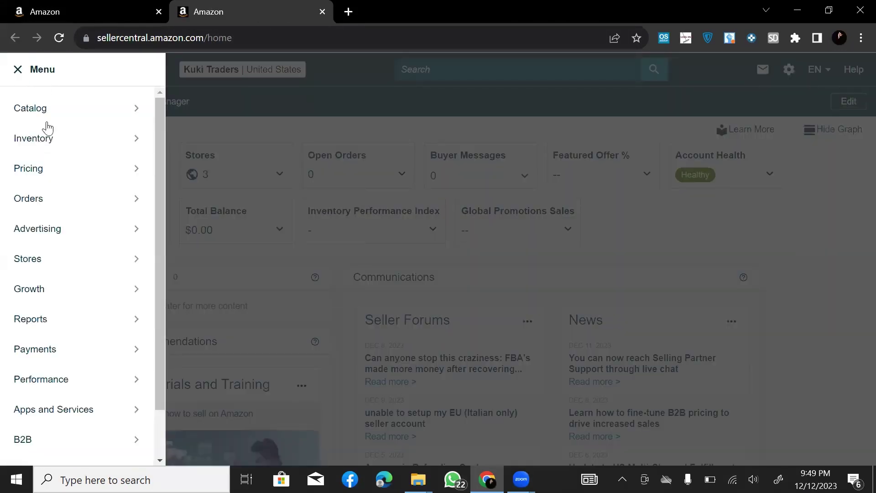
mouse_move(49, 116)
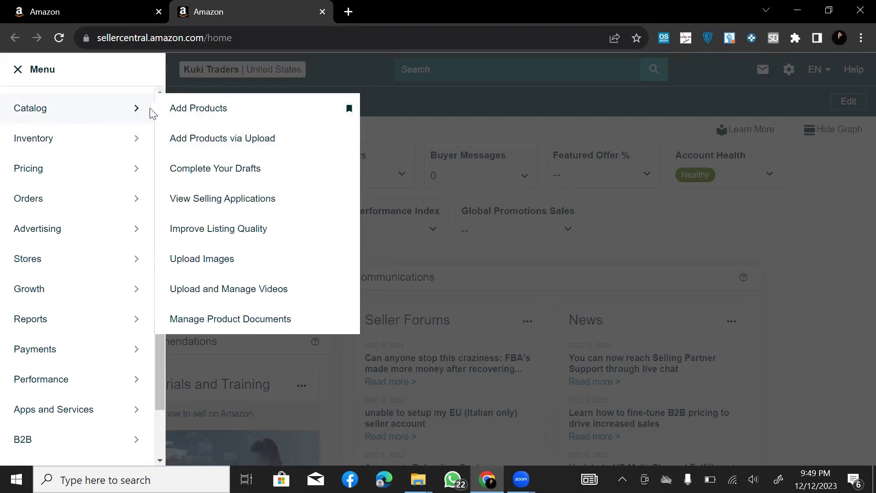
left_click(205, 114)
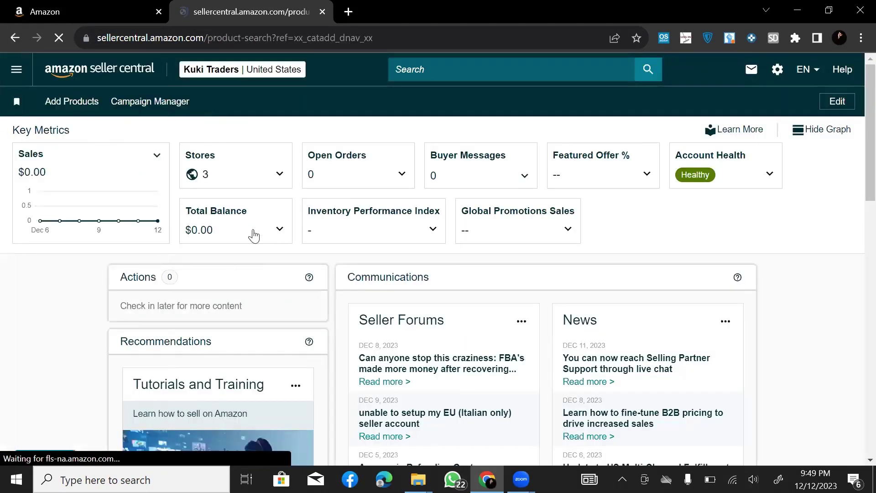
scroll(193, 270, "down", 5)
scroll(220, 289, "up", 3)
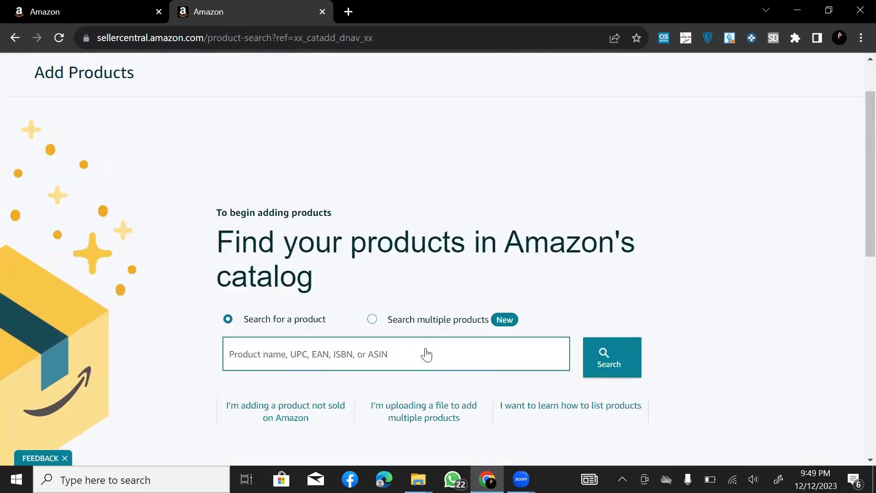
- Switch between the Add Products tab and the permissions form, ending on the form
key("ctrl+Page_Up")
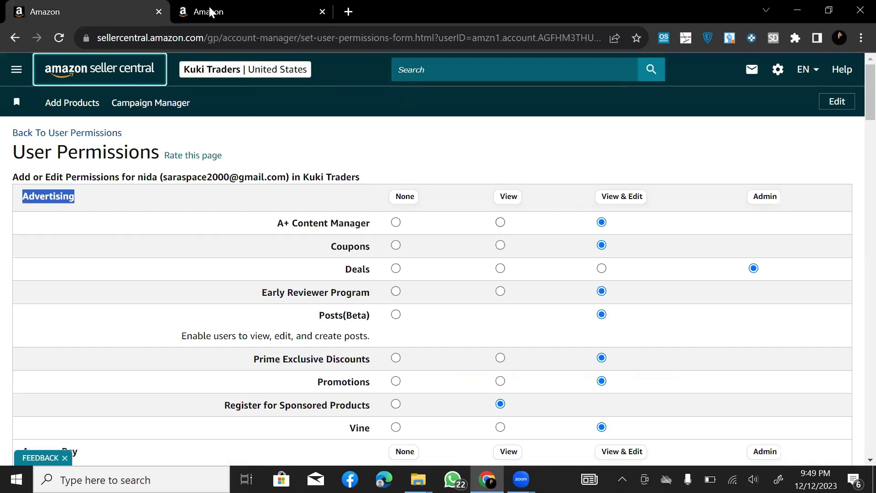
left_click(224, 12)
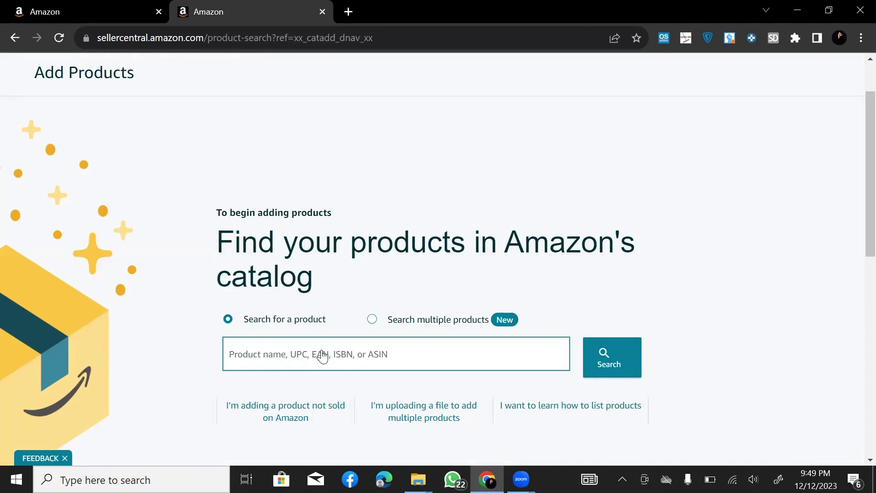
left_click(114, 13)
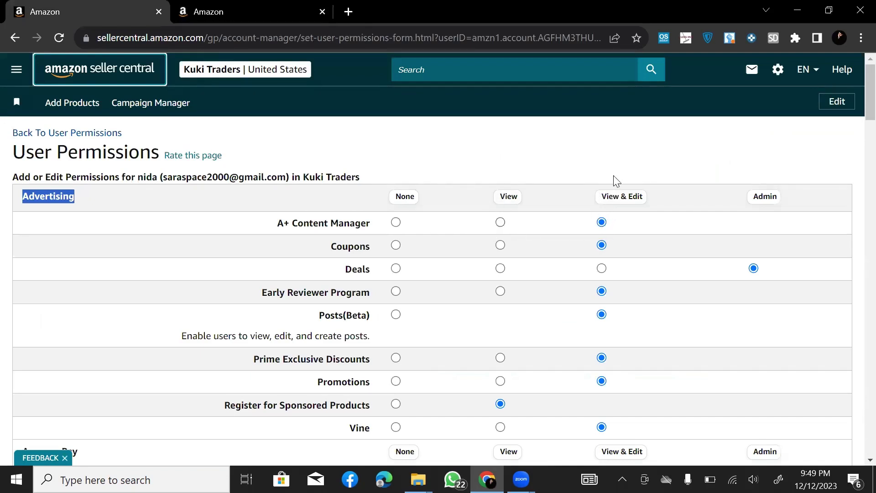
left_click(219, 6)
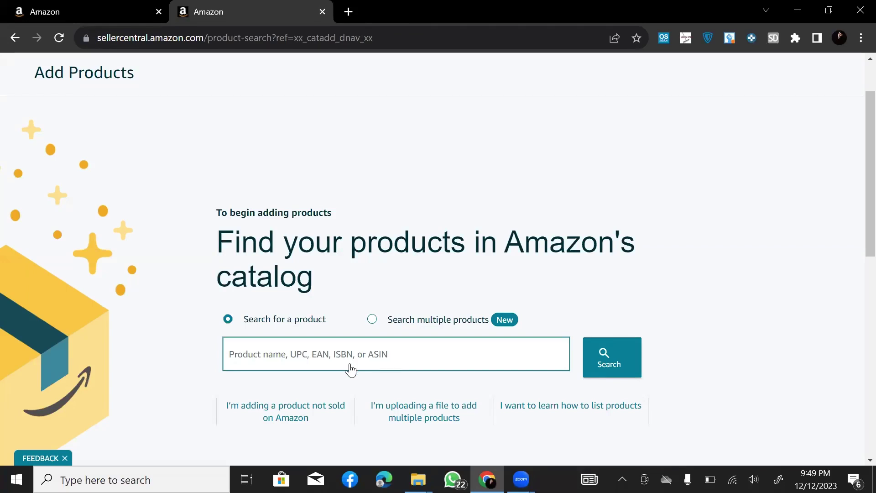
left_click(6, 8)
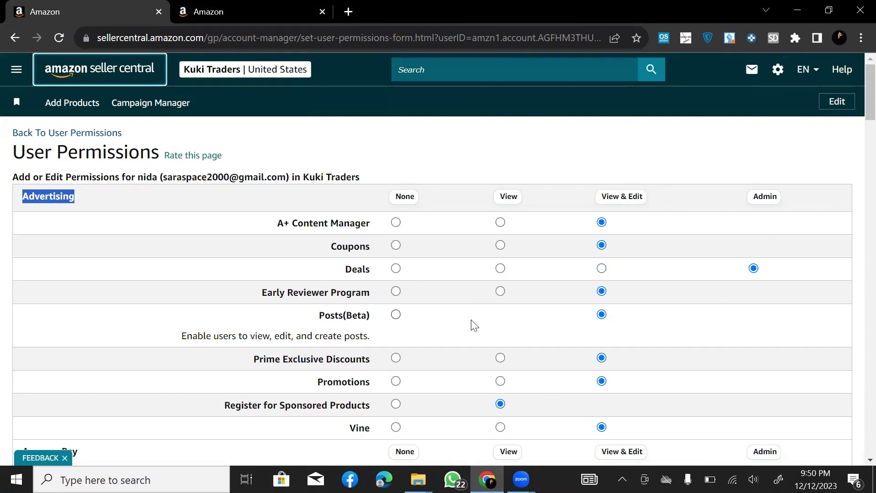
scroll(593, 317, "down", 3)
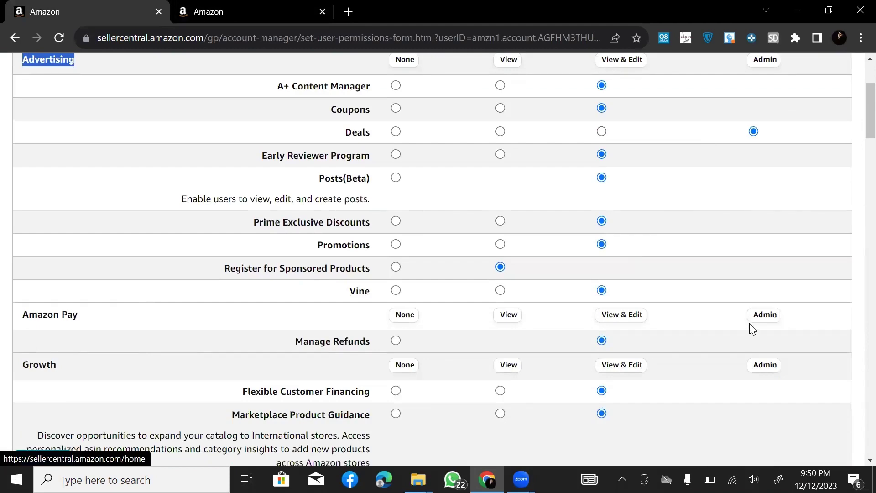
scroll(770, 204, "up", 3)
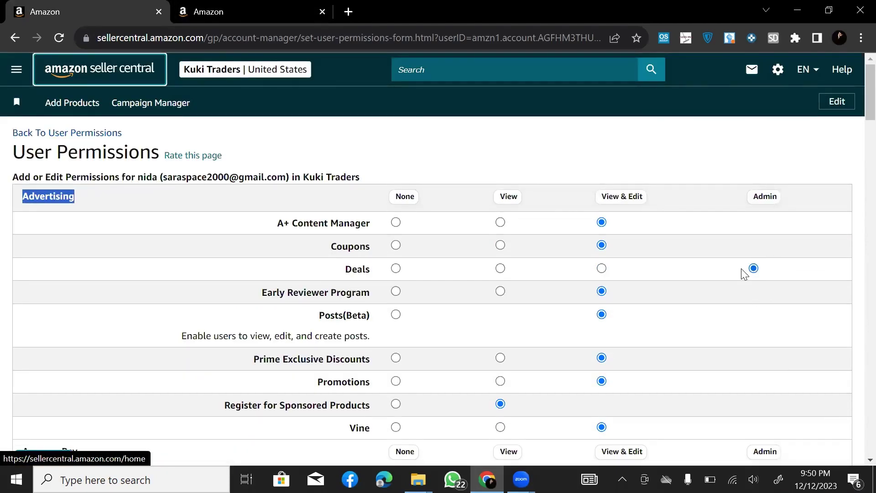
- Set A+ Content Manager, Deals, Early Reviewer Program, Prime Exclusive Discounts and Promotions to View, then raise all Advertising rows to their highest level
scroll(739, 346, "down", 5)
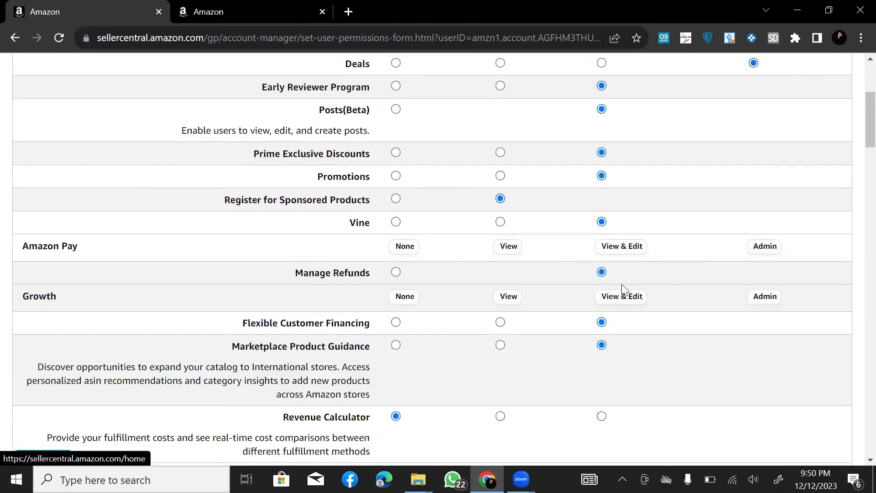
scroll(611, 292, "up", 5)
left_click(500, 222)
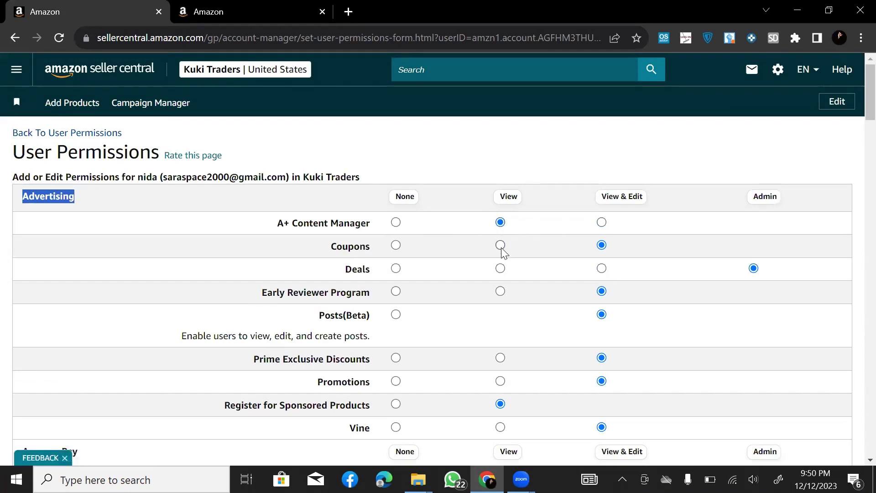
left_click(500, 269)
left_click(500, 291)
left_click(500, 358)
left_click(500, 381)
scroll(661, 242, "down", 1)
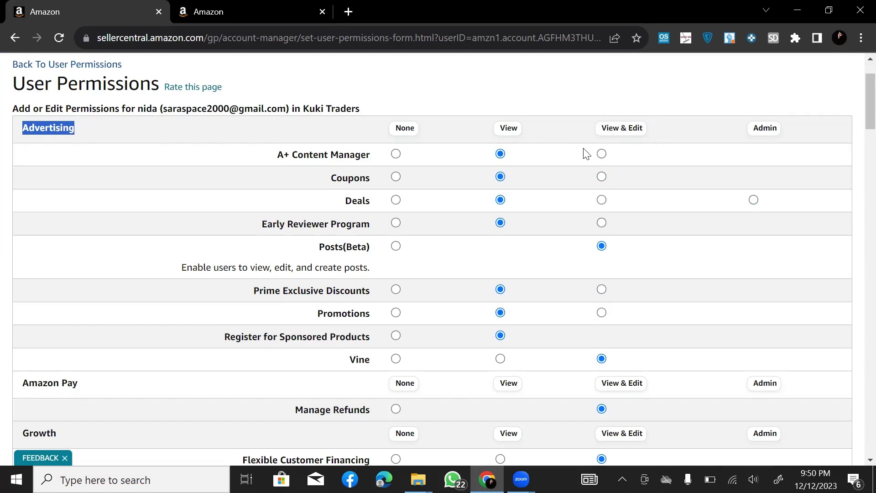
left_click(765, 131)
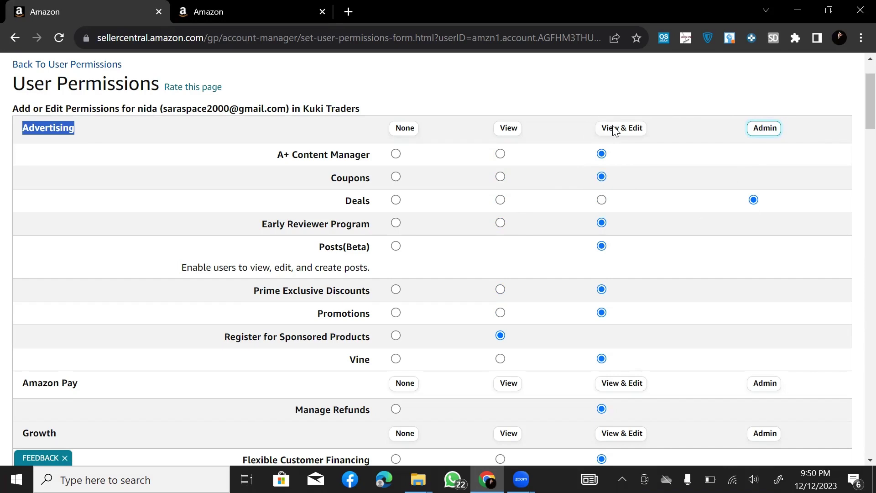
scroll(760, 191, "down", 5)
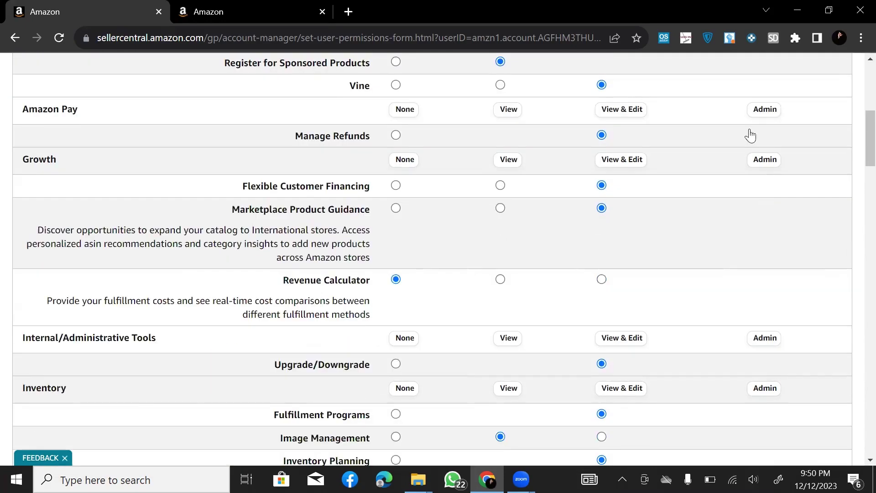
scroll(763, 262, "down", 20)
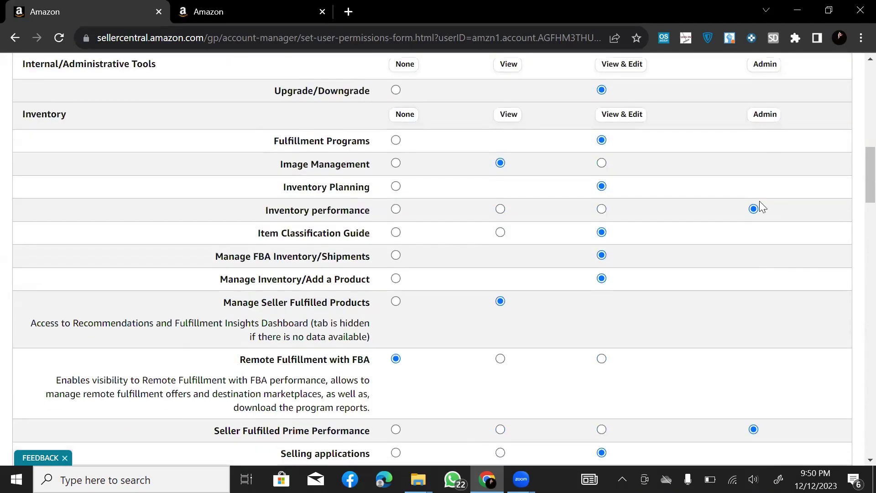
scroll(743, 310, "down", 20)
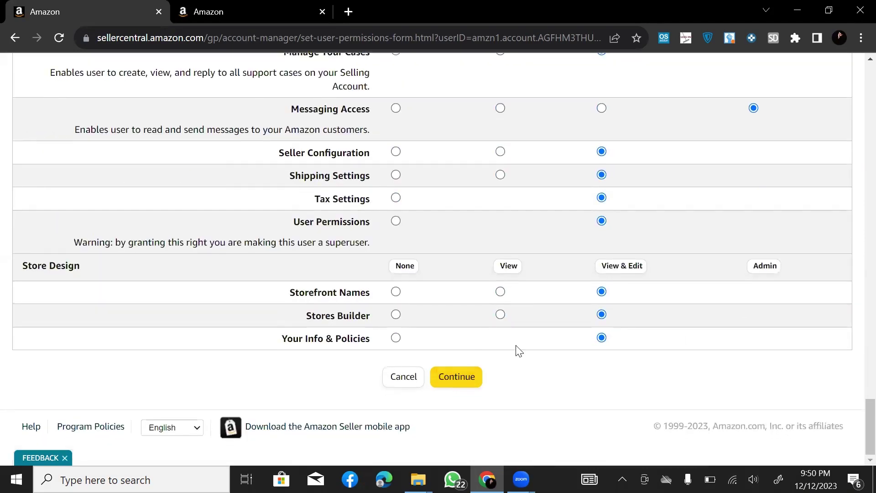
scroll(242, 228, "up", 15)
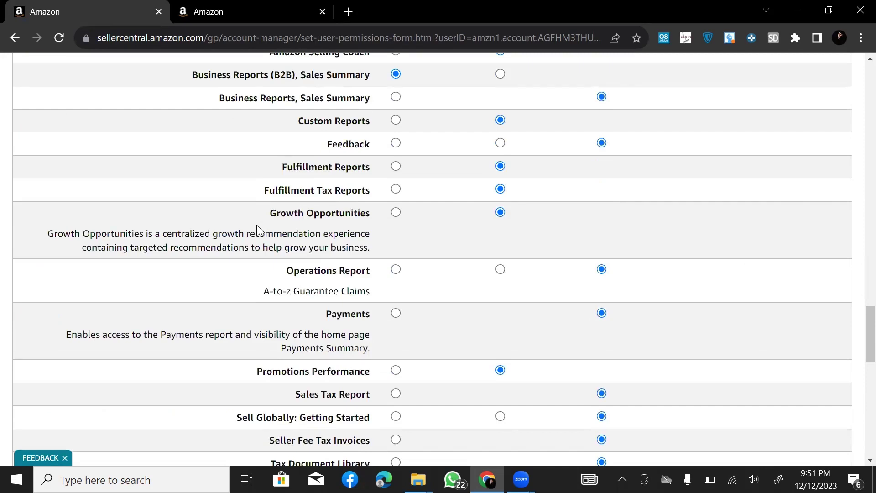
scroll(397, 178, "up", 2)
scroll(397, 178, "down", 15)
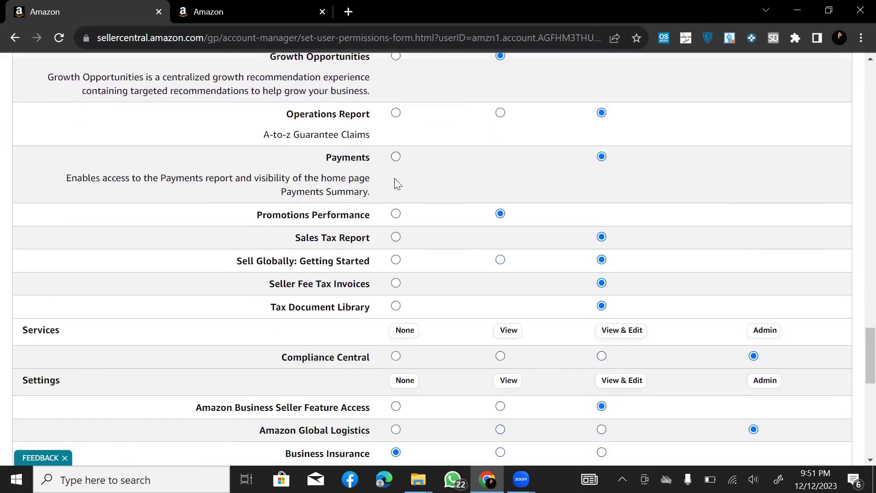
scroll(497, 292, "down", 3)
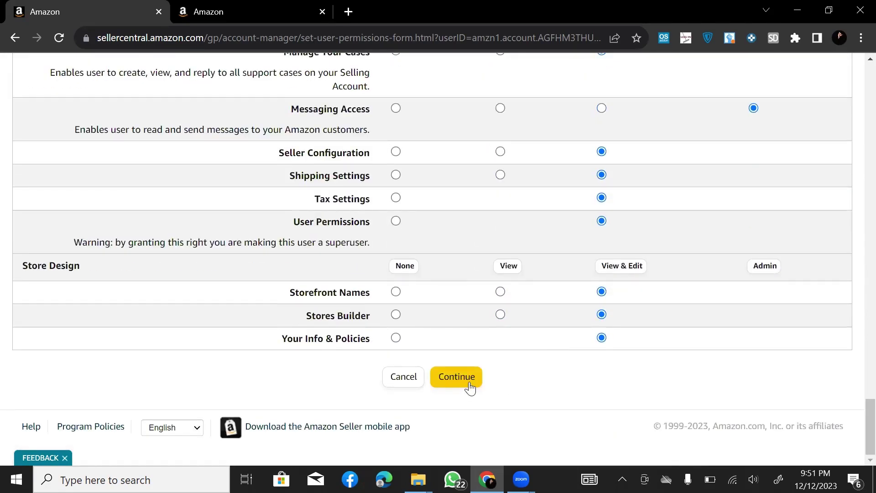
- Bring the second tab back to the home dashboard, then scroll to the top of the permissions form
left_click(201, 11)
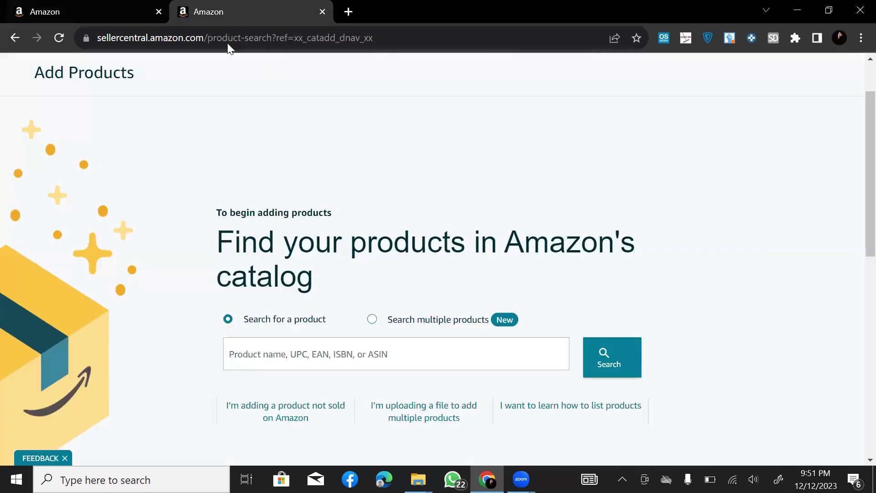
left_click(96, 82)
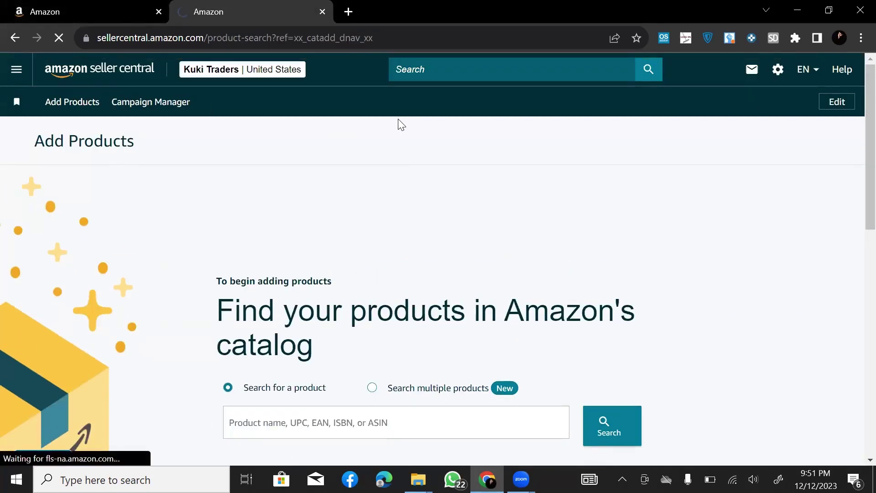
left_click(14, 70)
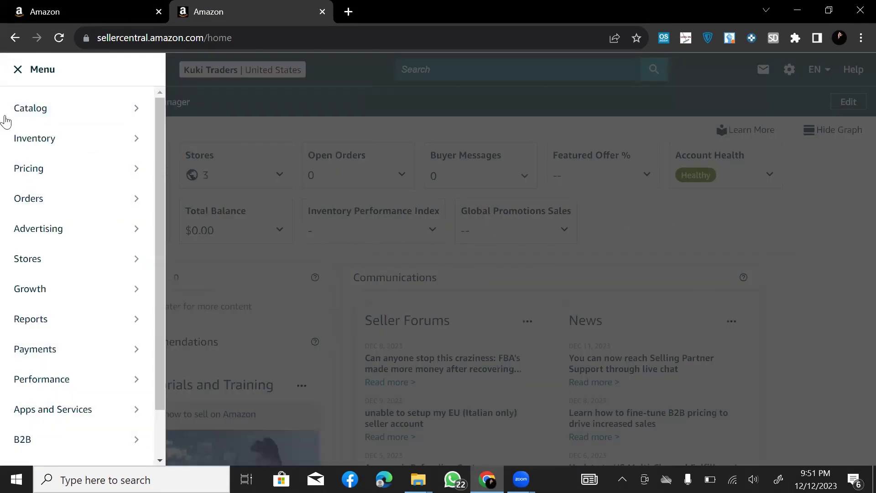
left_click(58, 7)
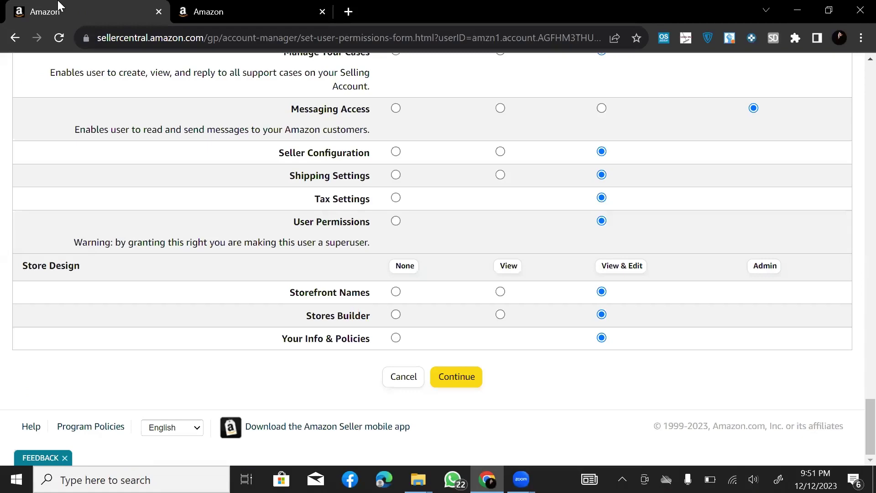
scroll(381, 303, "up", 15)
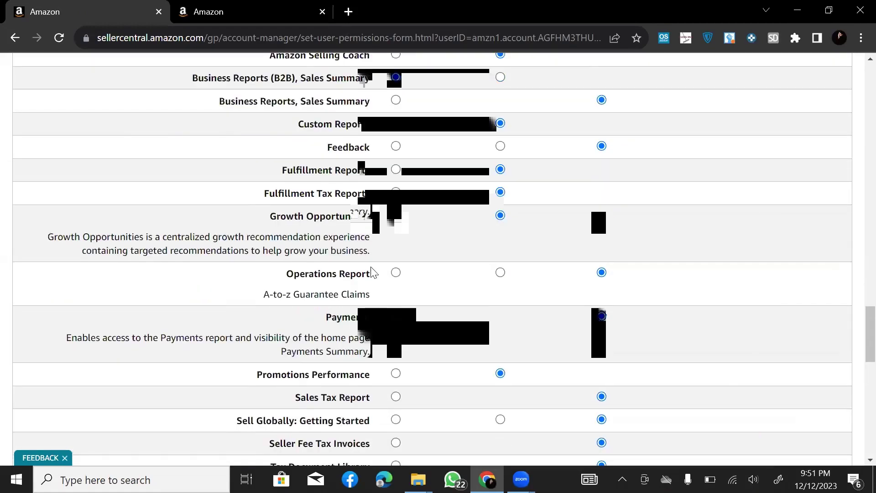
scroll(380, 303, "up", 4)
scroll(402, 226, "up", 8)
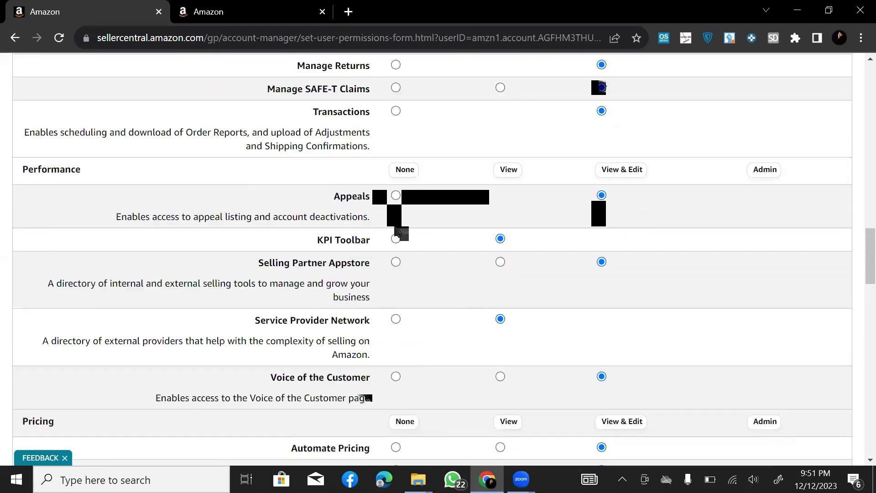
scroll(402, 227, "up", 10)
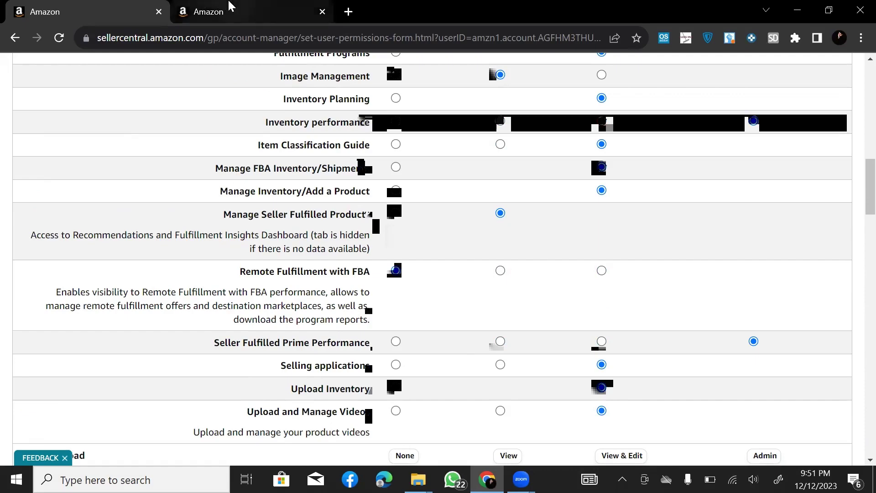
- On the home tab, close the navigation menu and bring up the settings gear options
left_click(235, 10)
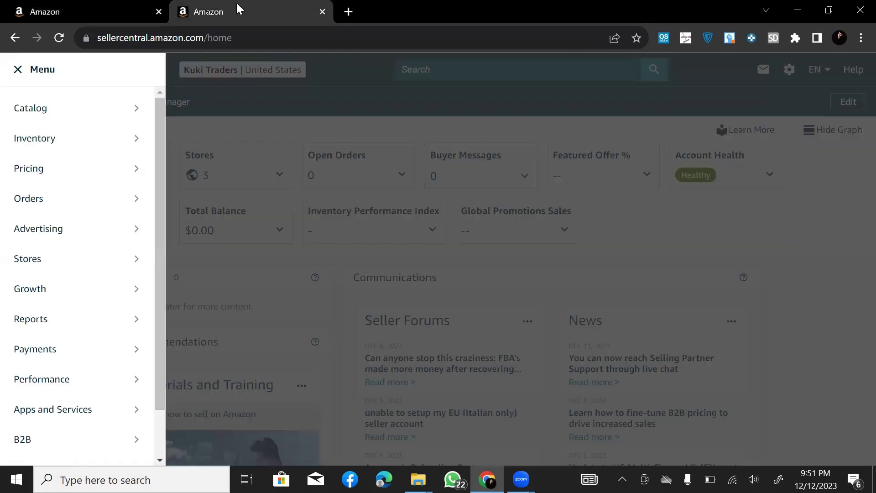
left_click(16, 70)
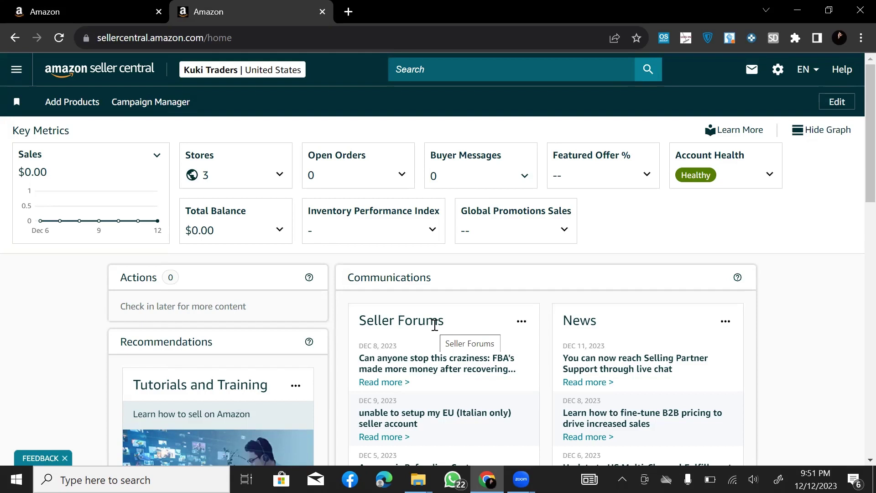
left_click(778, 71)
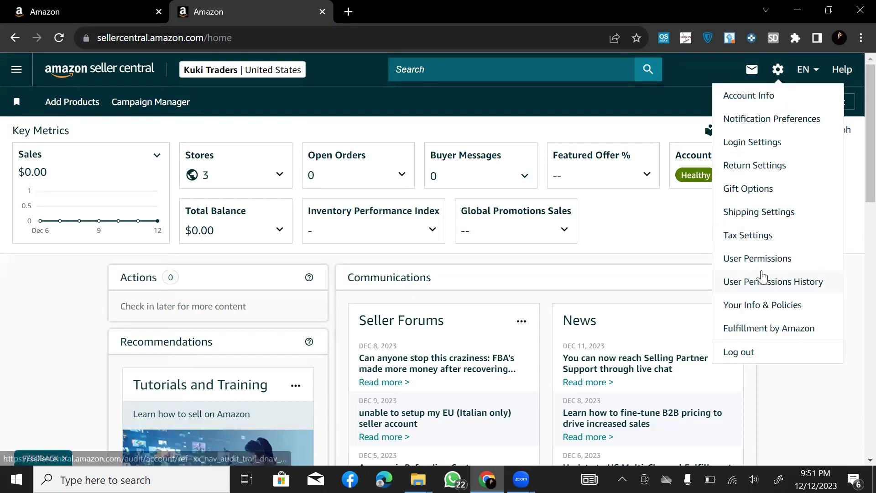
- Go to User Permissions and review the three current users and the empty name and email fields
left_click(762, 259)
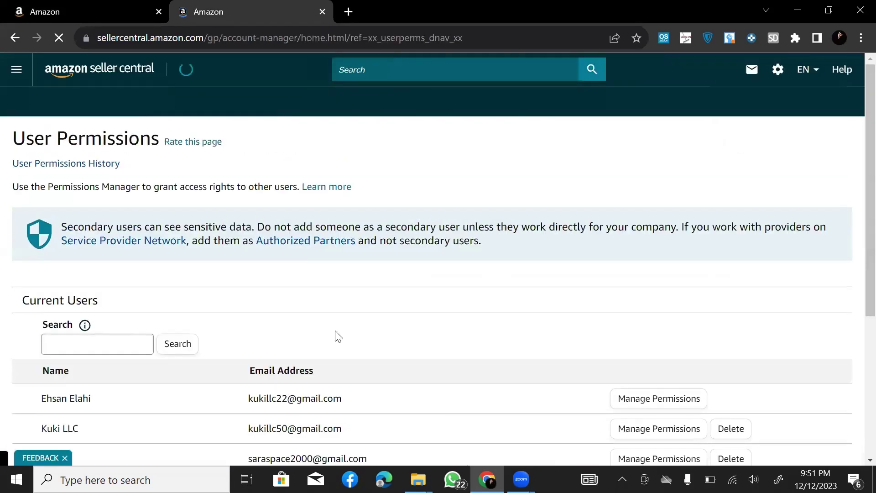
scroll(332, 339, "down", 4)
left_click(69, 361)
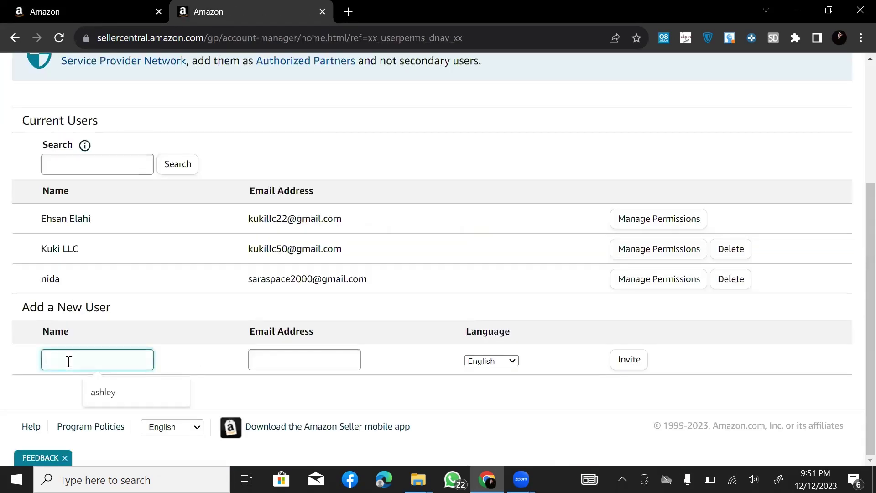
left_click(280, 360)
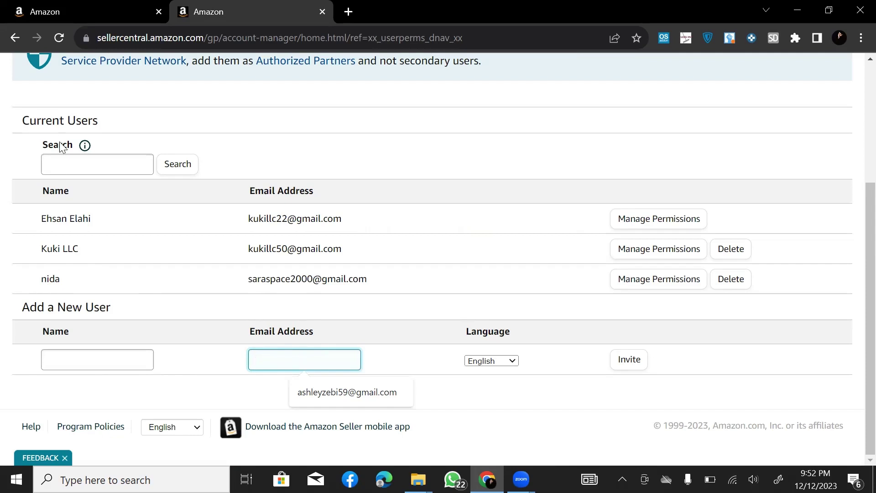
left_click_drag(22, 119, 109, 127)
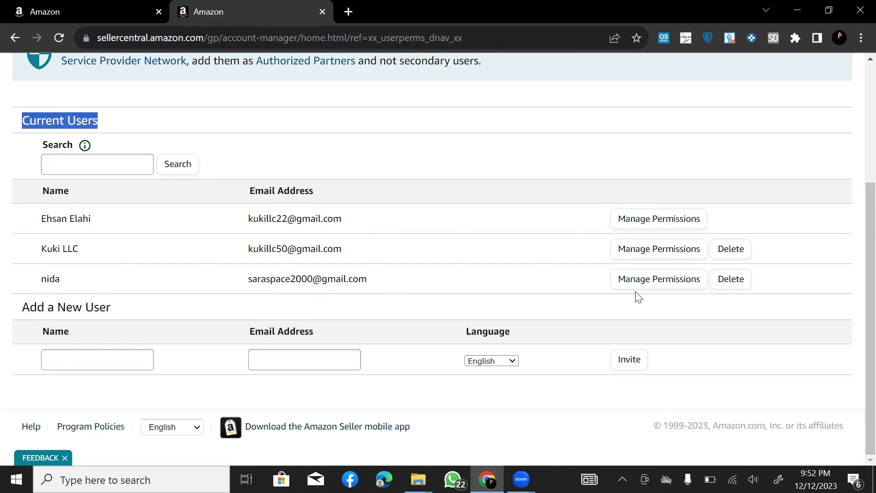
- Scroll through the third user's Manage Permissions form, then go back to the home dashboard
left_click(648, 288)
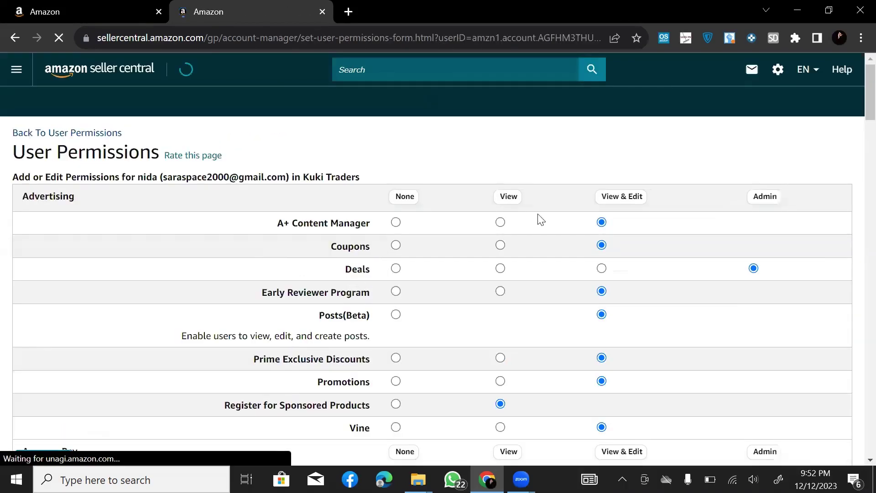
scroll(755, 275, "down", 20)
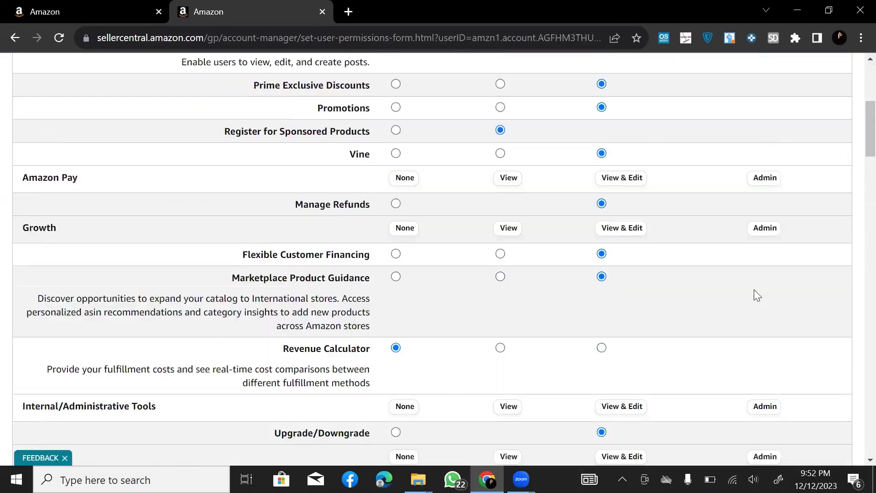
scroll(753, 306, "down", 20)
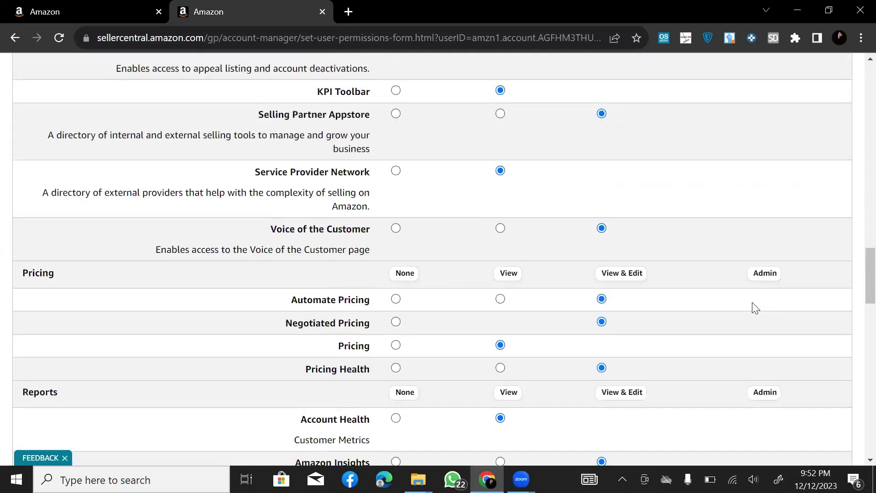
scroll(73, 228, "up", 15)
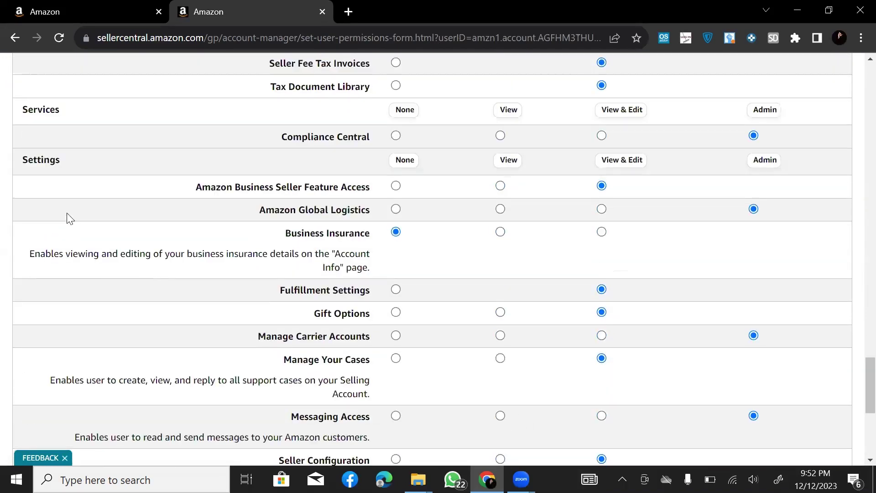
scroll(78, 120, "up", 20)
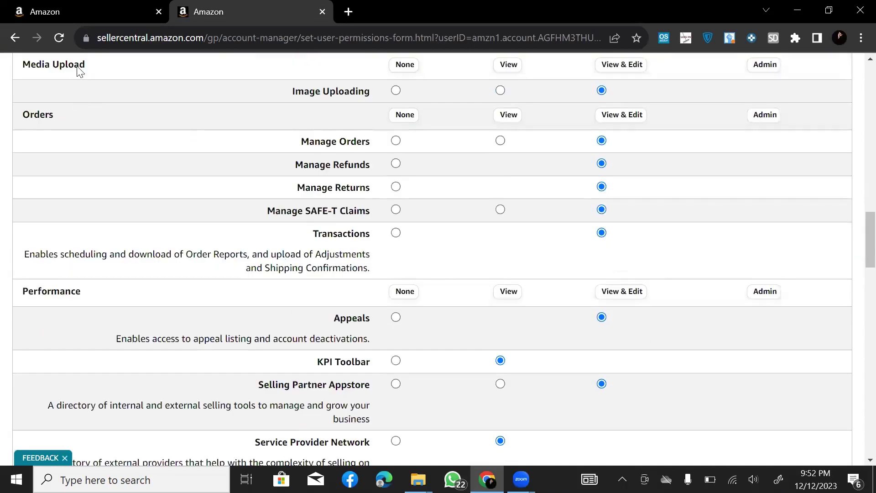
scroll(78, 75, "up", 5)
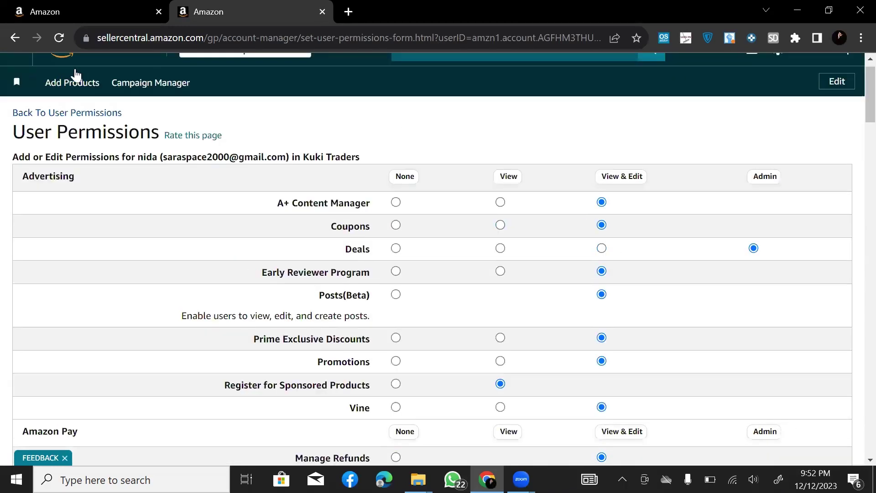
left_click(76, 73)
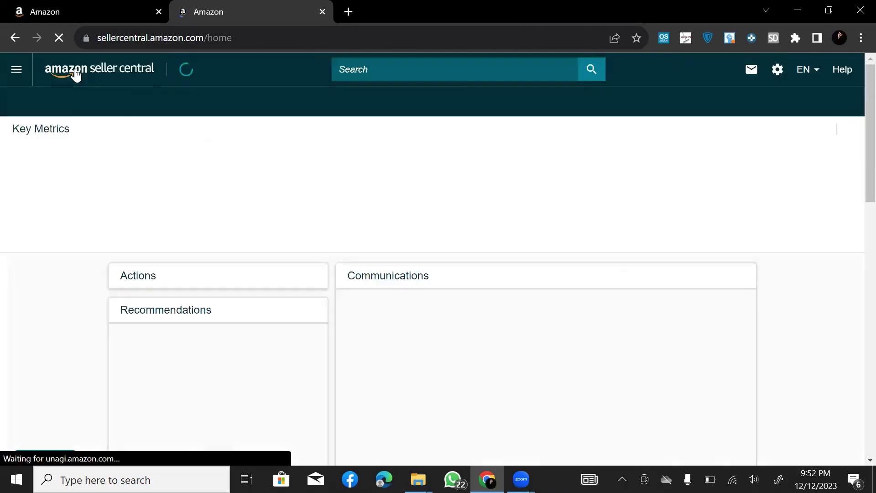